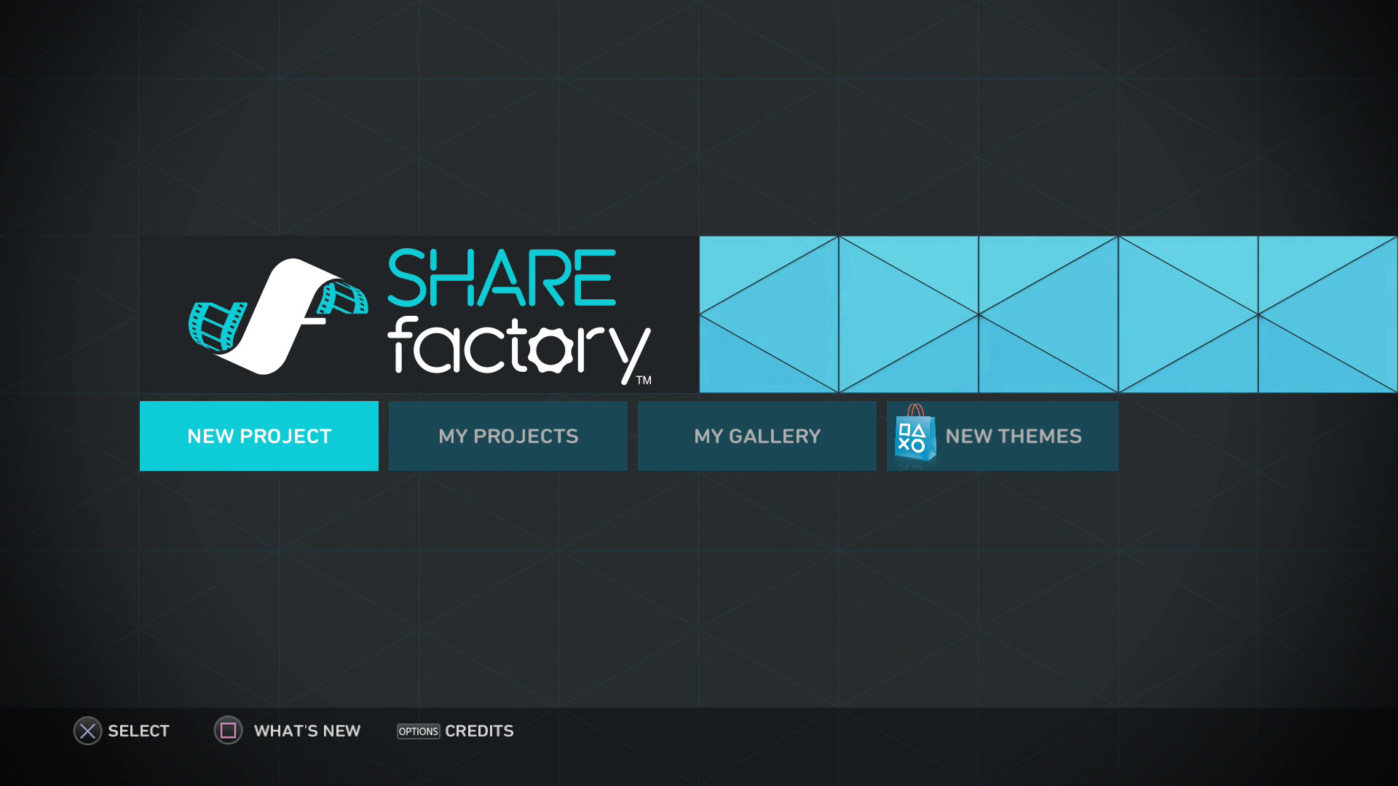
# Start a new project and go to the last row of the available themes
pyautogui.press('Return')
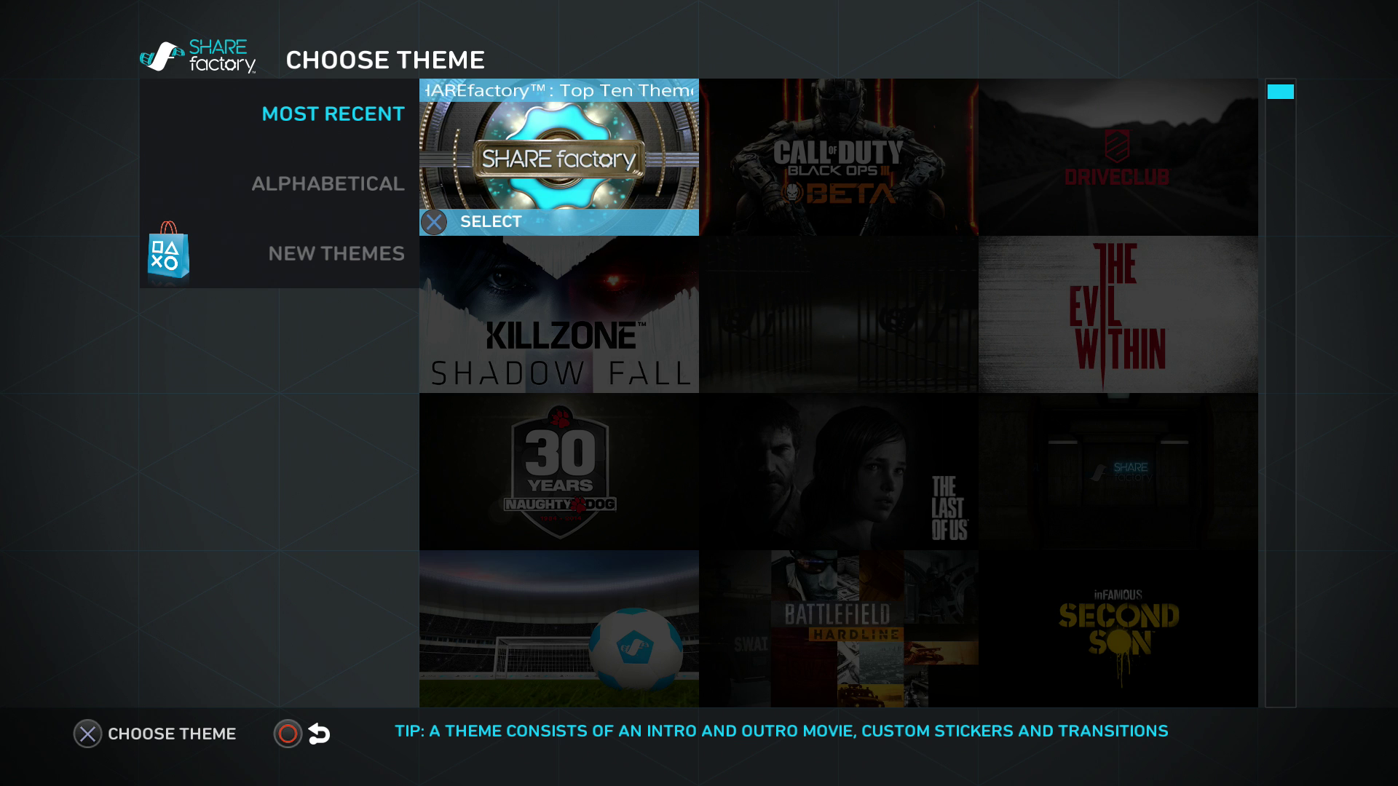
pyautogui.press('Right')
pyautogui.press('Down')
pyautogui.press('Down')
pyautogui.press('Down')
pyautogui.press('Down')
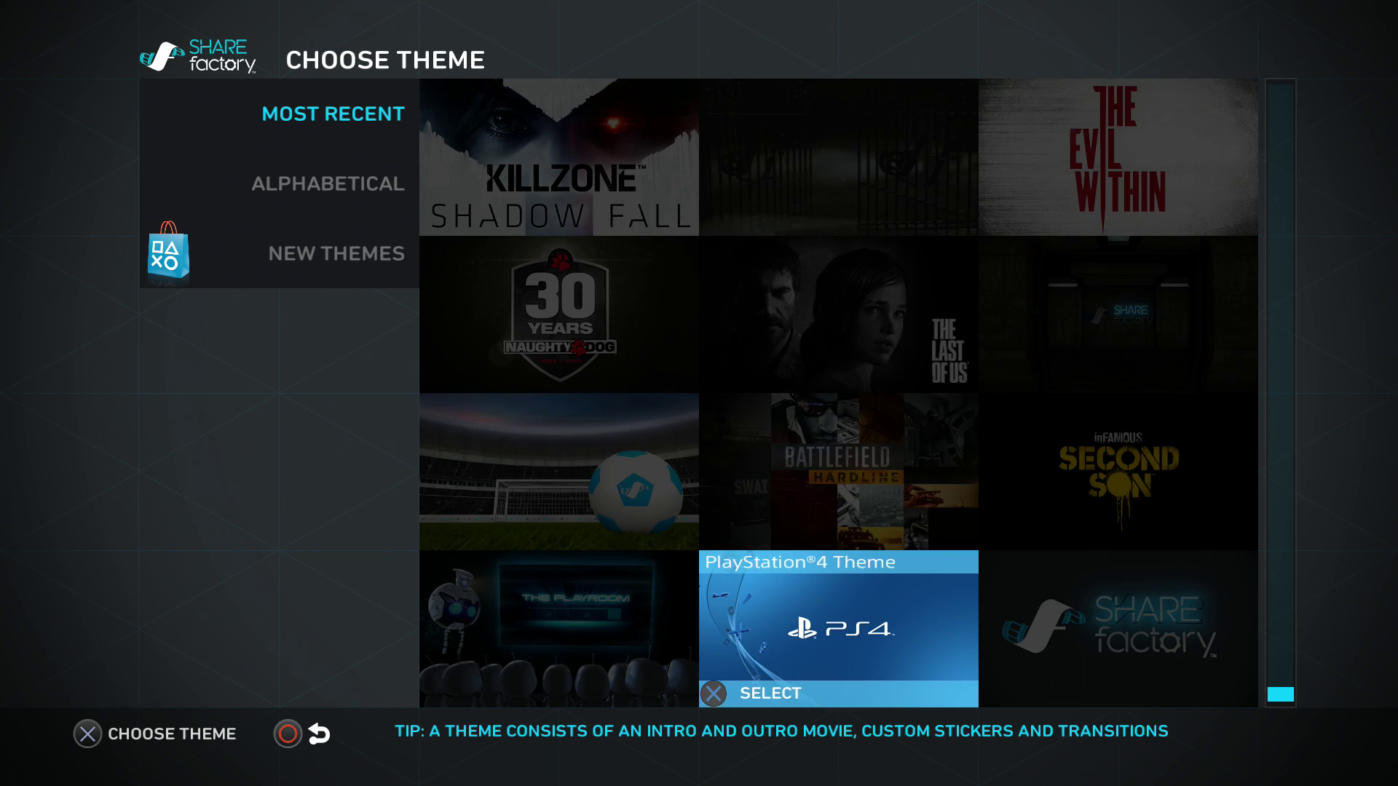
# Look through the rest of the theme grid to compare the available project themes
pyautogui.press('Up')
pyautogui.press('Up')
pyautogui.press('Up')
pyautogui.press('Up')
pyautogui.press('Down')
pyautogui.press('Down')
pyautogui.press('Down')
pyautogui.press('Left')
pyautogui.press('Up')
pyautogui.press('Up')
pyautogui.press('Up')
pyautogui.press('Right')
pyautogui.press('Right')
pyautogui.press('Down')
pyautogui.press('Down')
pyautogui.press('Down')
pyautogui.press('Down')
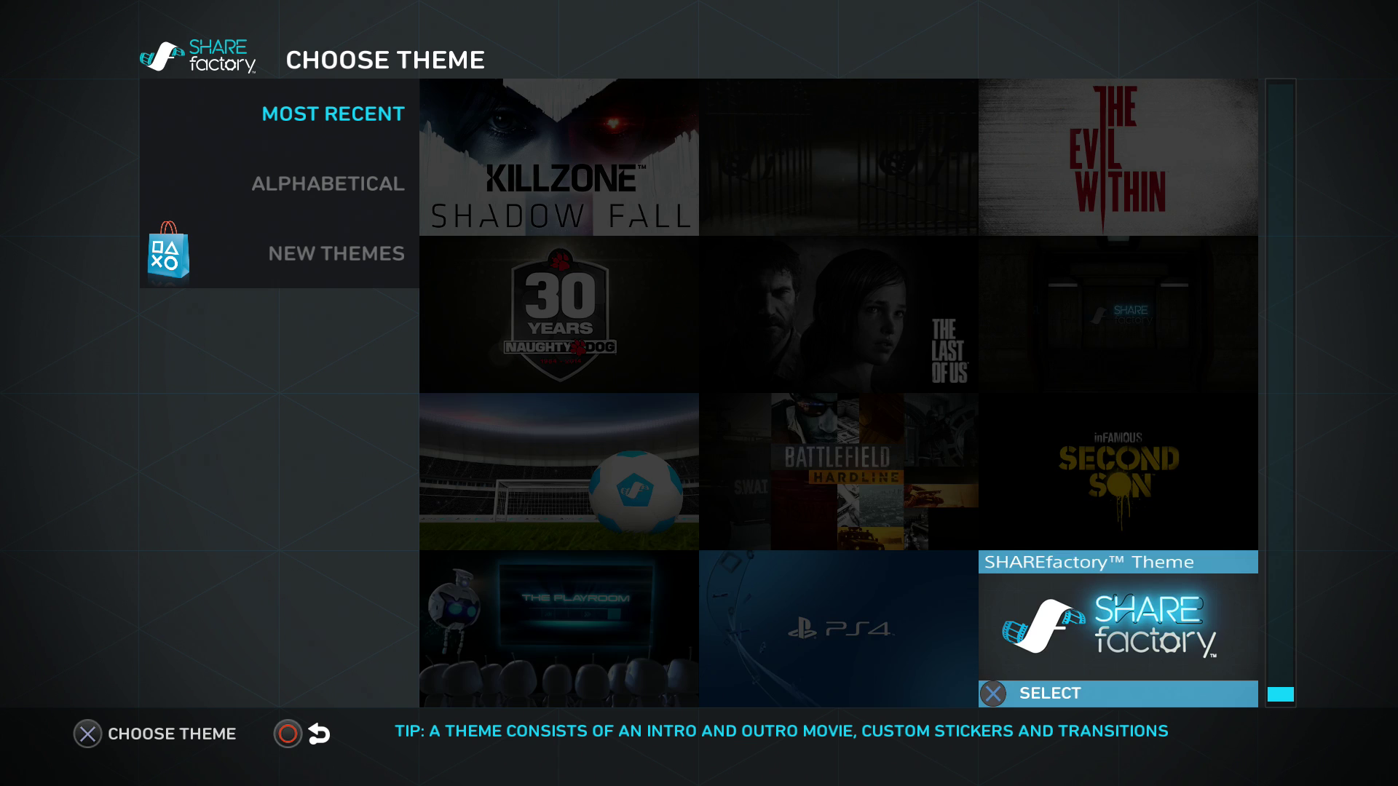
# Choose the PlayStation®4 Theme for the new project
pyautogui.press('Left')
pyautogui.press('Left')
pyautogui.press('Right')
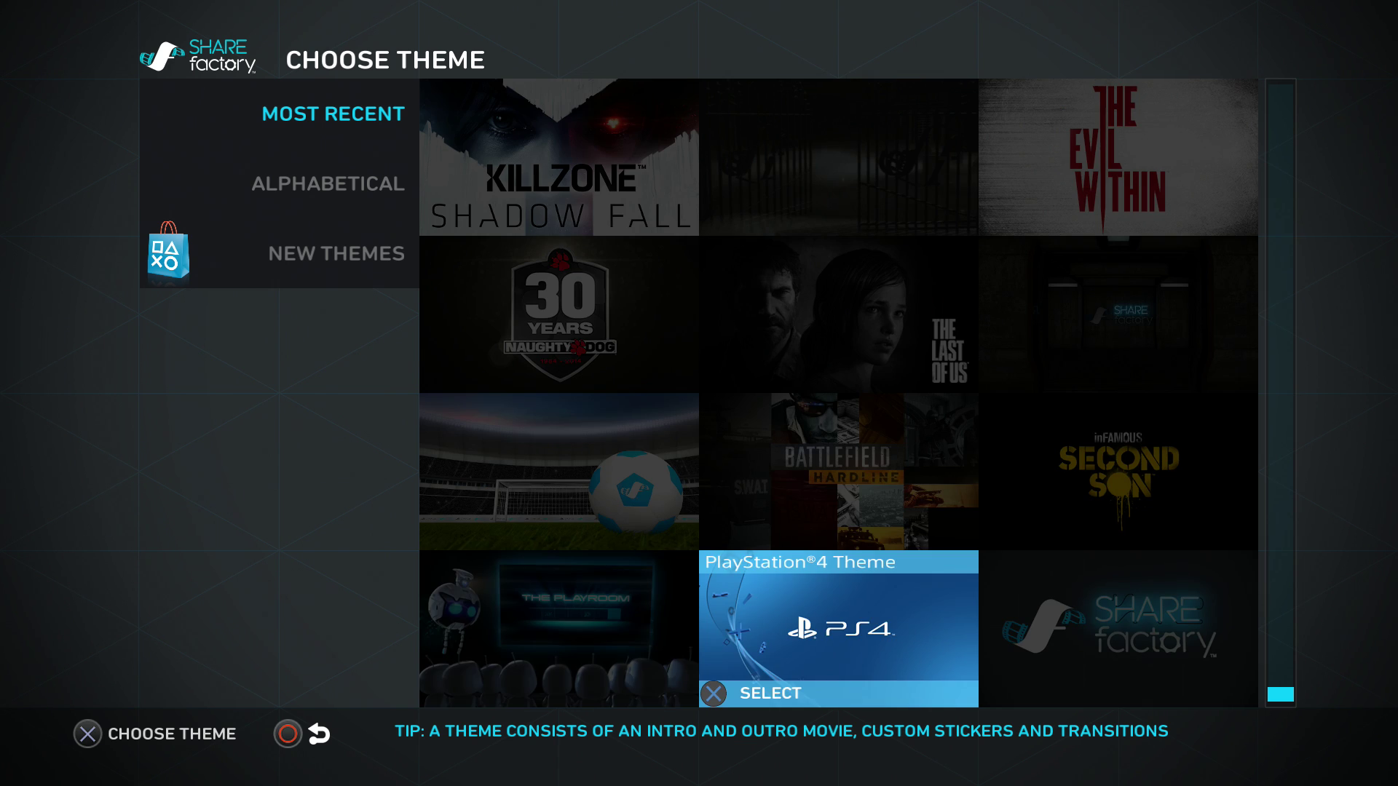
pyautogui.press('Return')
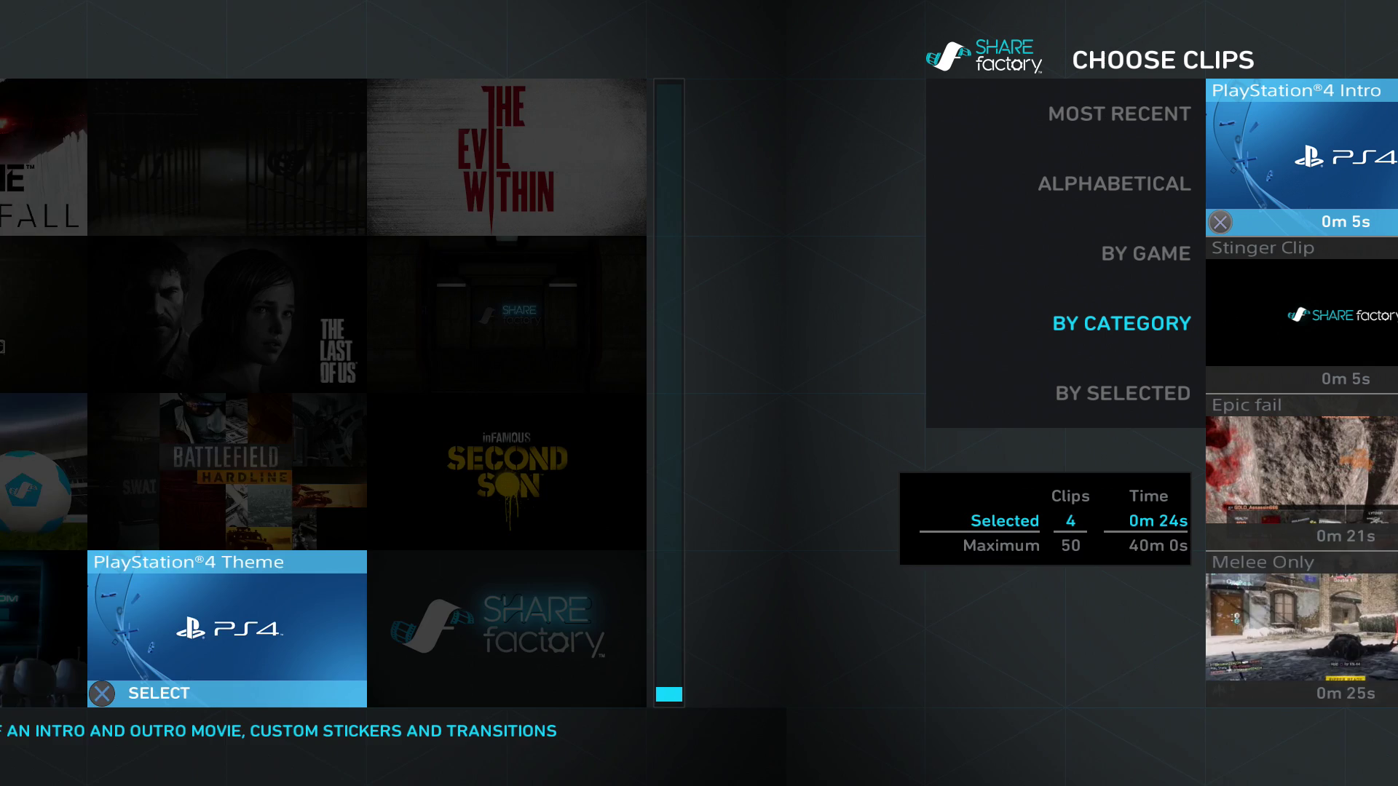
# Review the theme's preselected intro, title, outro and stinger clips
pyautogui.press('Right')
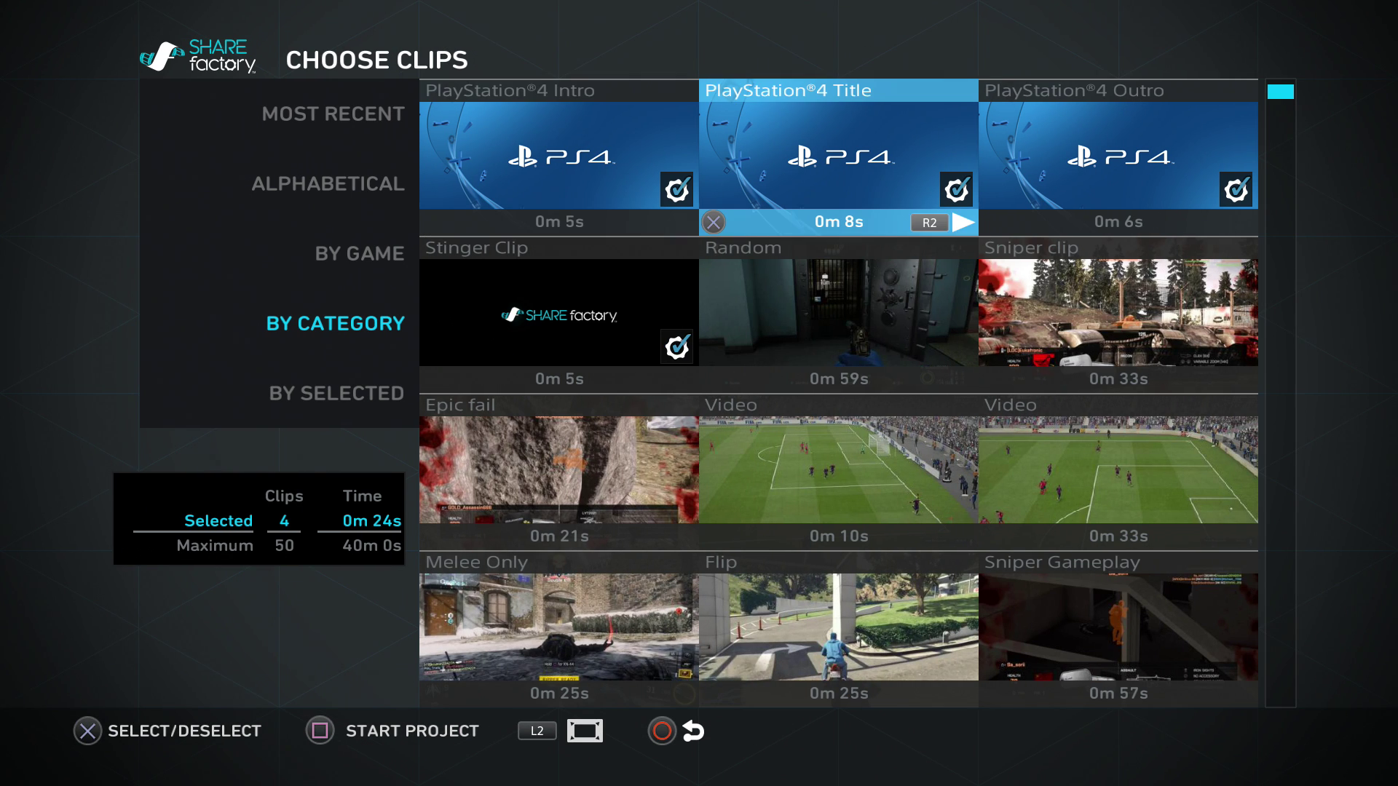
pyautogui.press('Down')
pyautogui.press('Up')
pyautogui.press('Left')
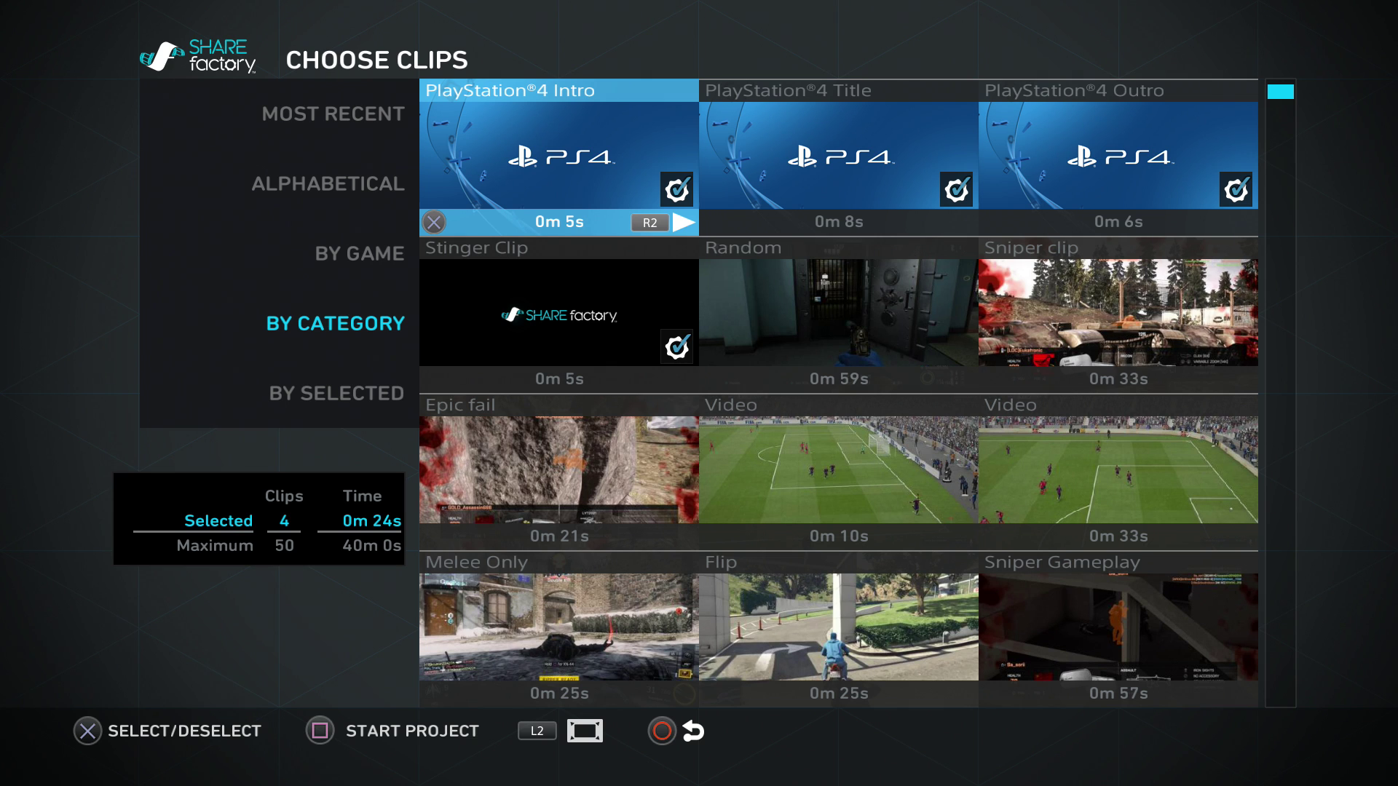
pyautogui.press('Right')
pyautogui.press('Right')
pyautogui.press('Left')
pyautogui.press('Left')
pyautogui.press('Down')
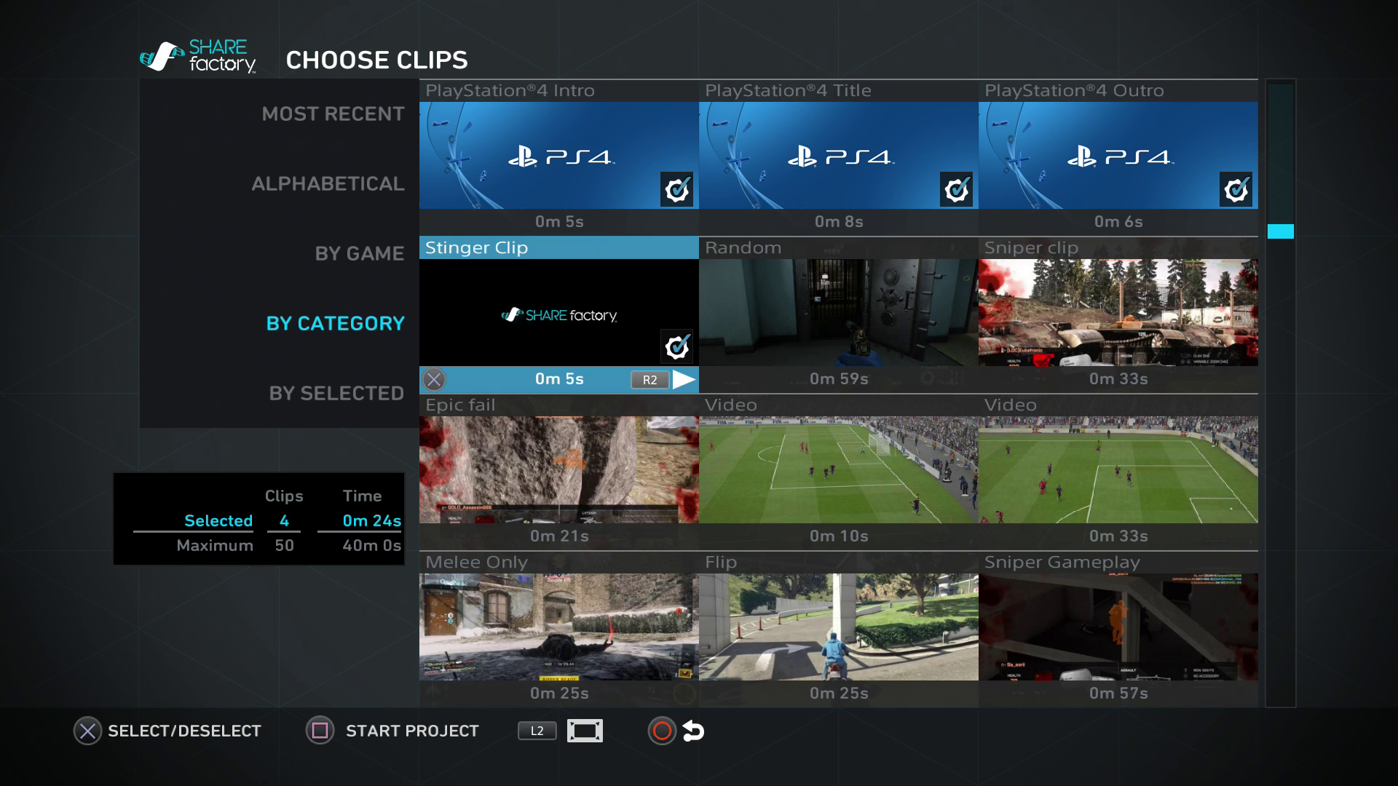
# Look through the recorded gameplay clips for footage to use in the project
pyautogui.press('Right')
pyautogui.press('Down')
pyautogui.press('Right')
pyautogui.press('Up')
pyautogui.press('Left')
pyautogui.press('Down')
pyautogui.press('Down')
pyautogui.press('Down')
pyautogui.press('Left')
pyautogui.press('Up')
pyautogui.press('Up')
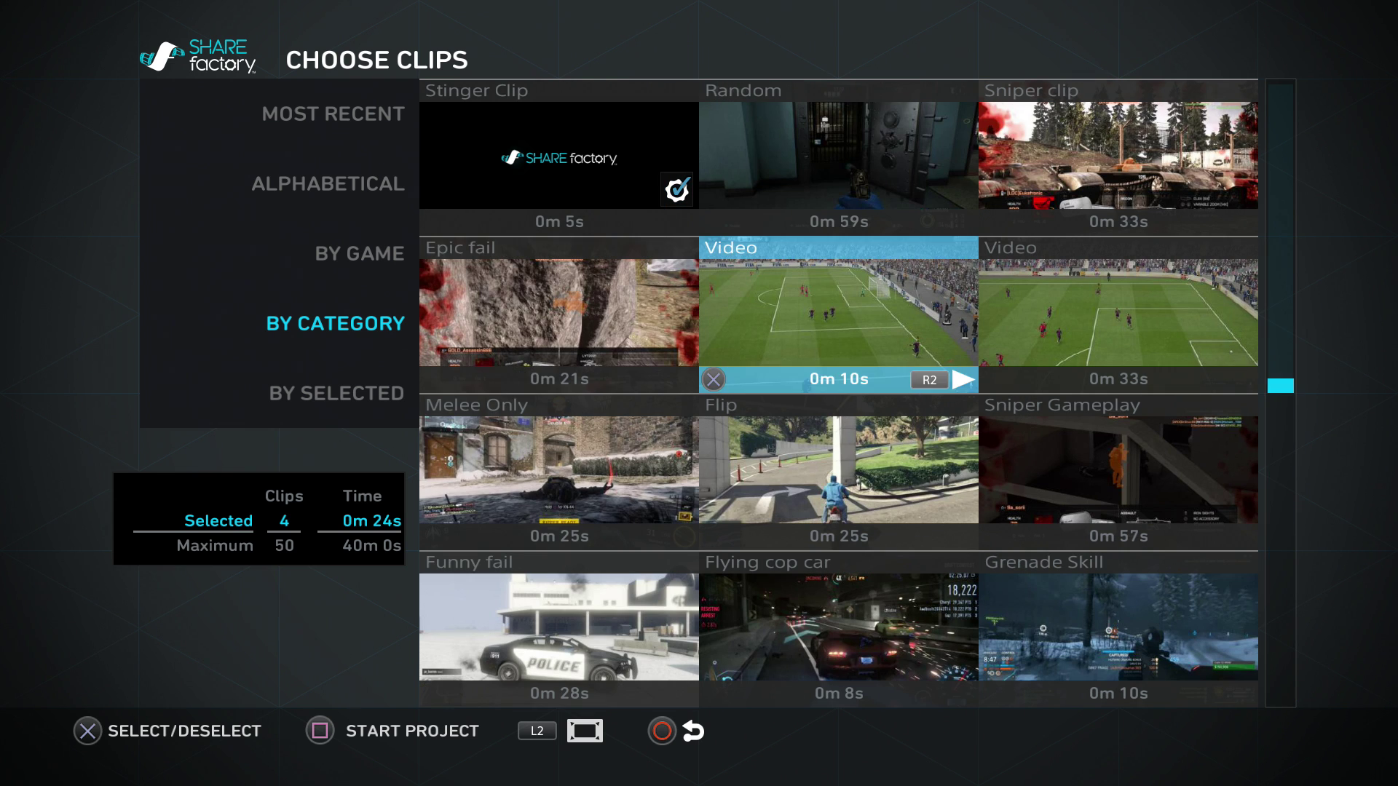
pyautogui.press('Right')
pyautogui.press('Up')
pyautogui.press('Up')
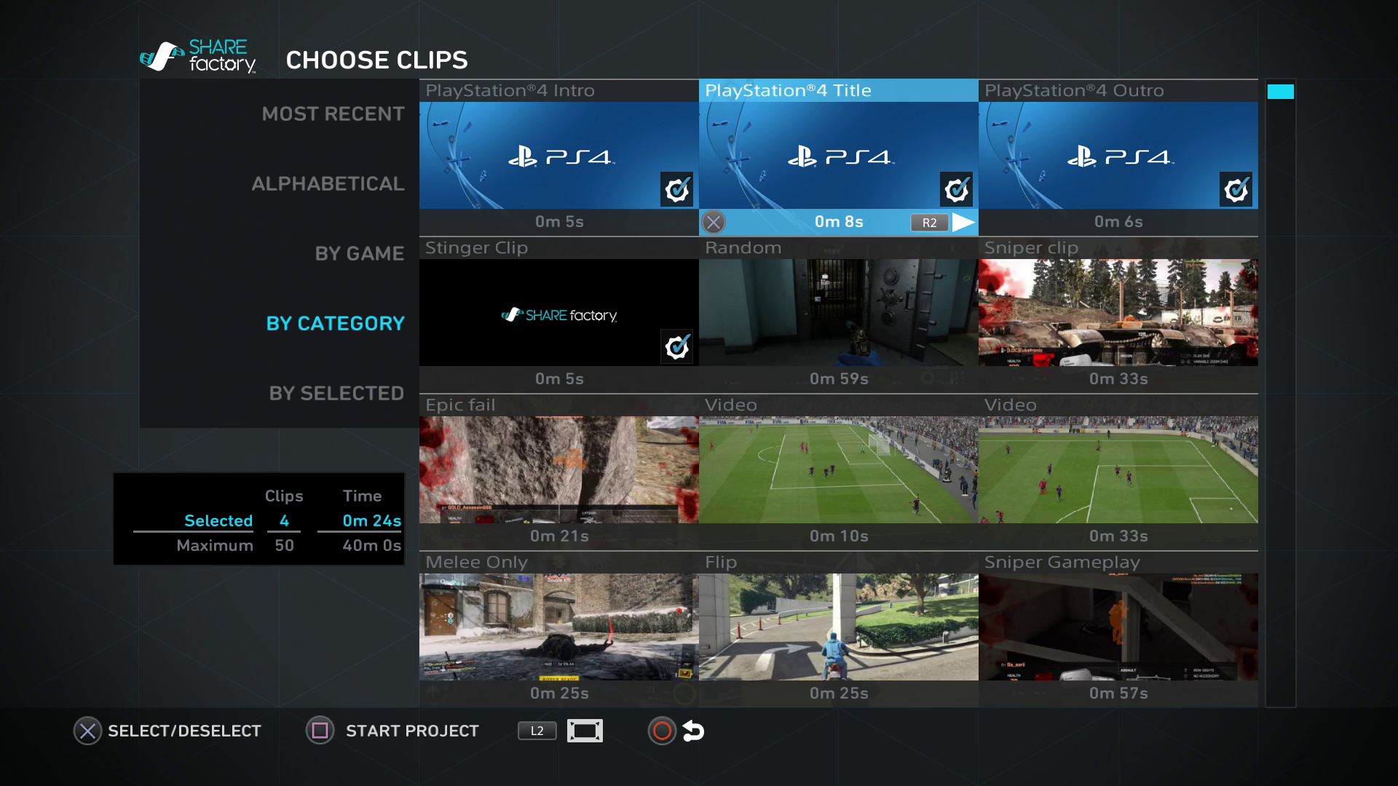
# Add the two soccer clips named Video, the 10-second one first and the 33-second one second
pyautogui.press('Down')
pyautogui.press('Down')
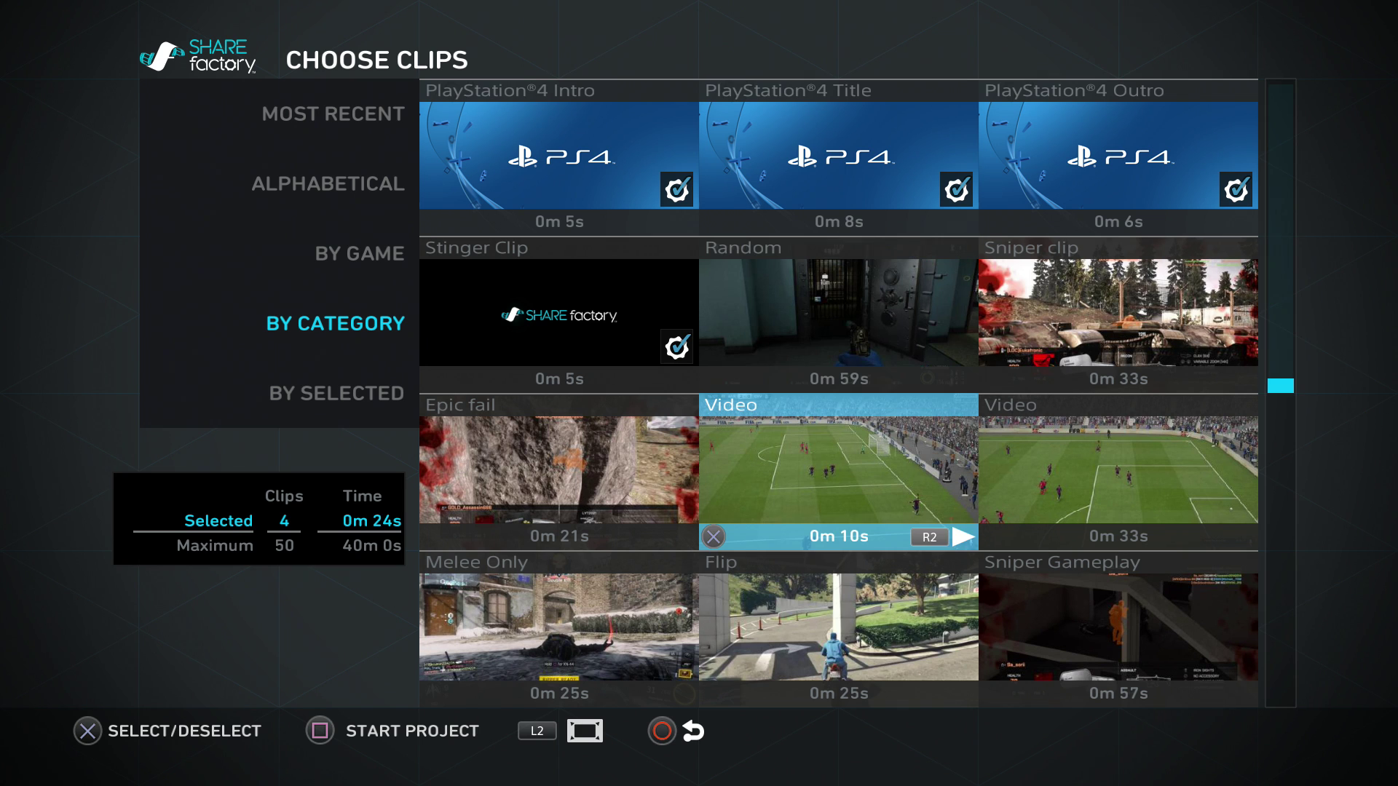
pyautogui.press('Return')
pyautogui.press('Right')
pyautogui.press('Return')
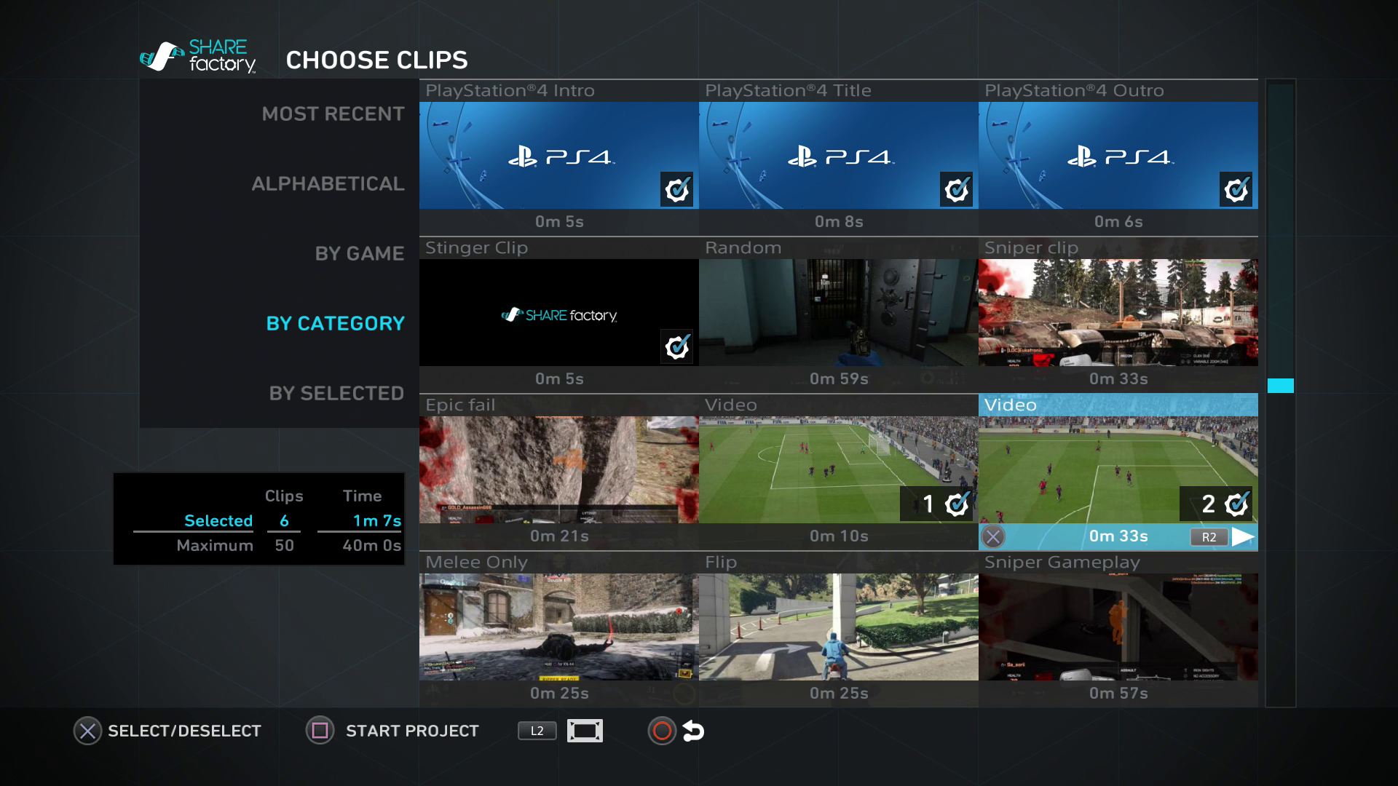
# Remove the PlayStation®4 Title clip from the project's clip selection
pyautogui.press('Left')
pyautogui.press('Up')
pyautogui.press('Up')
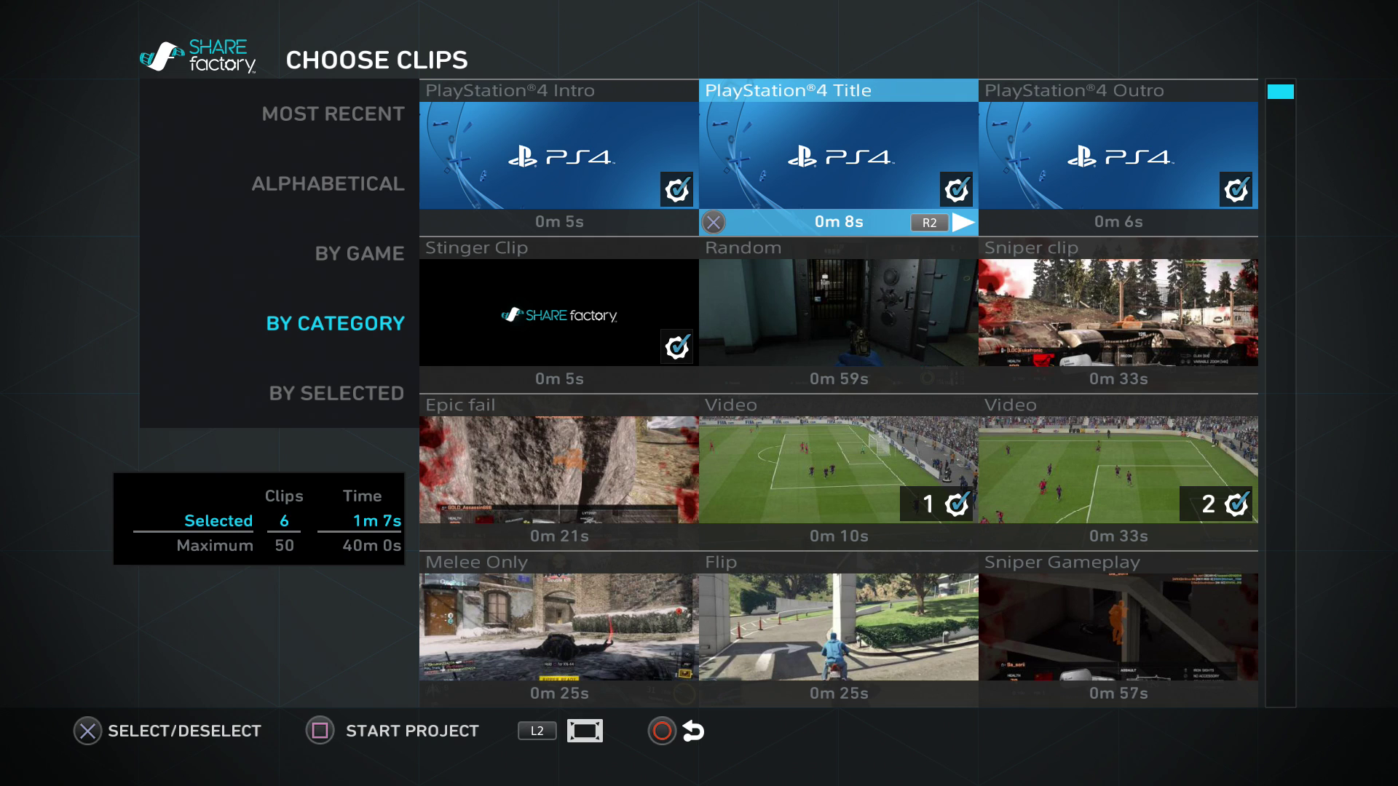
pyautogui.press('Return')
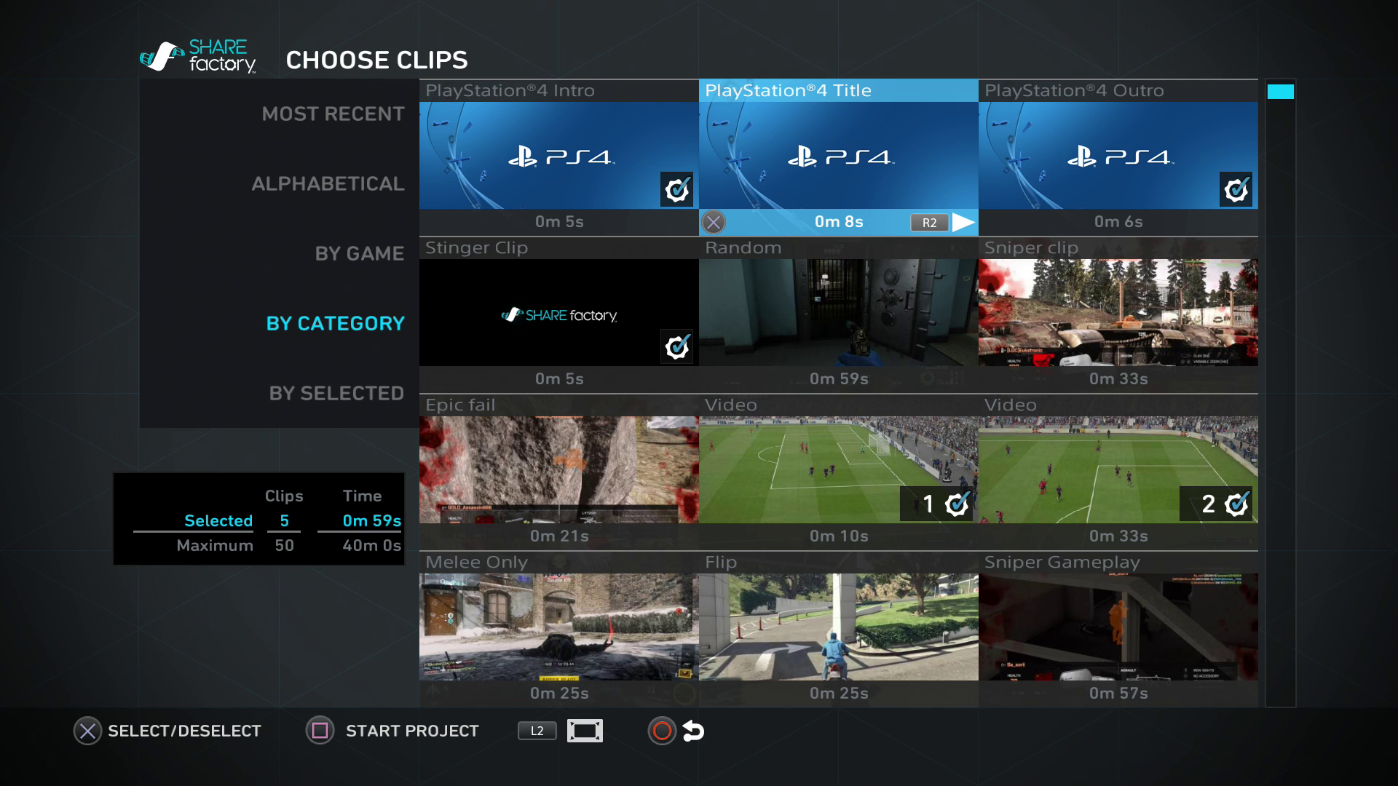
# Start the project with the selected clips, keeping the project name PlayStation®4
pyautogui.press('Return')
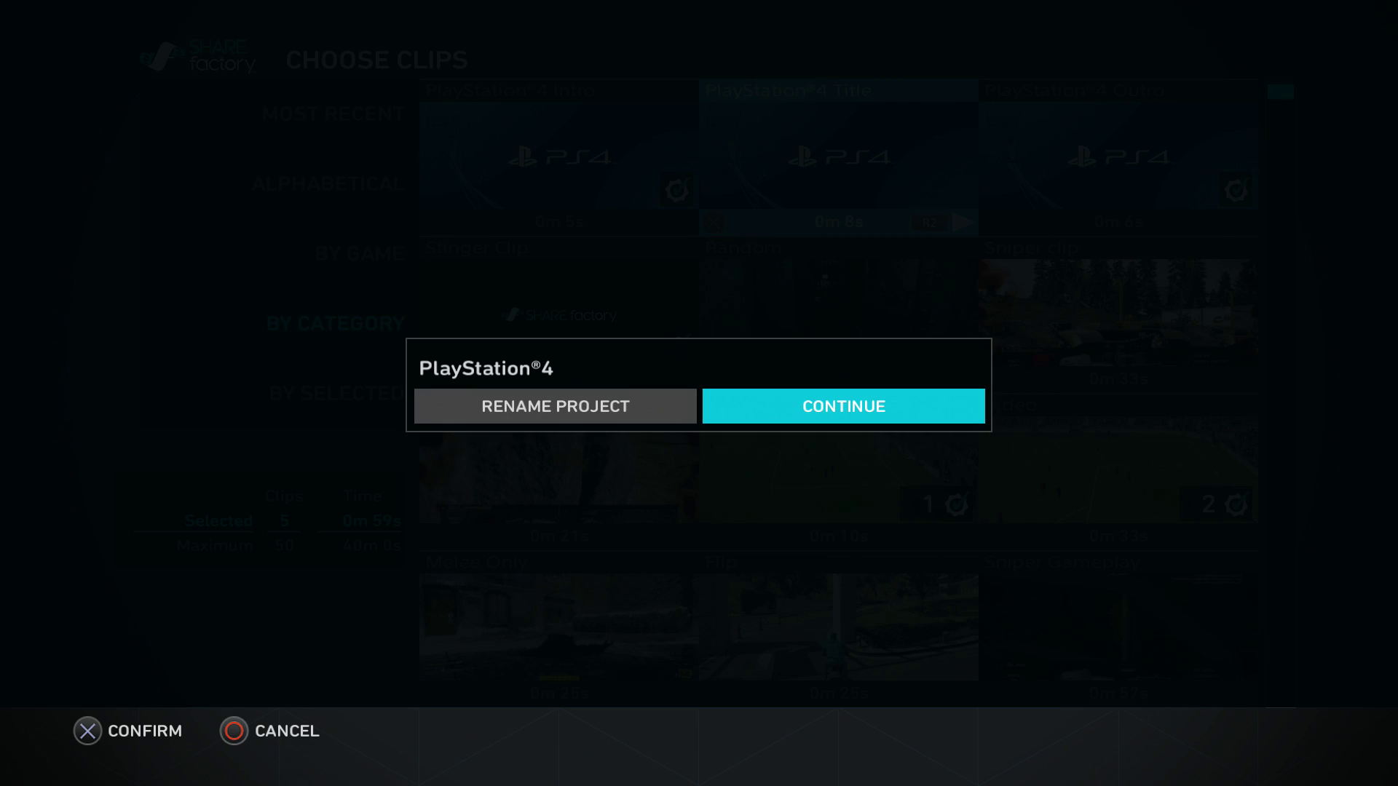
pyautogui.press('Left')
pyautogui.press('Right')
pyautogui.press('Left')
pyautogui.press('Right')
pyautogui.press('Left')
pyautogui.press('Right')
pyautogui.press('Left')
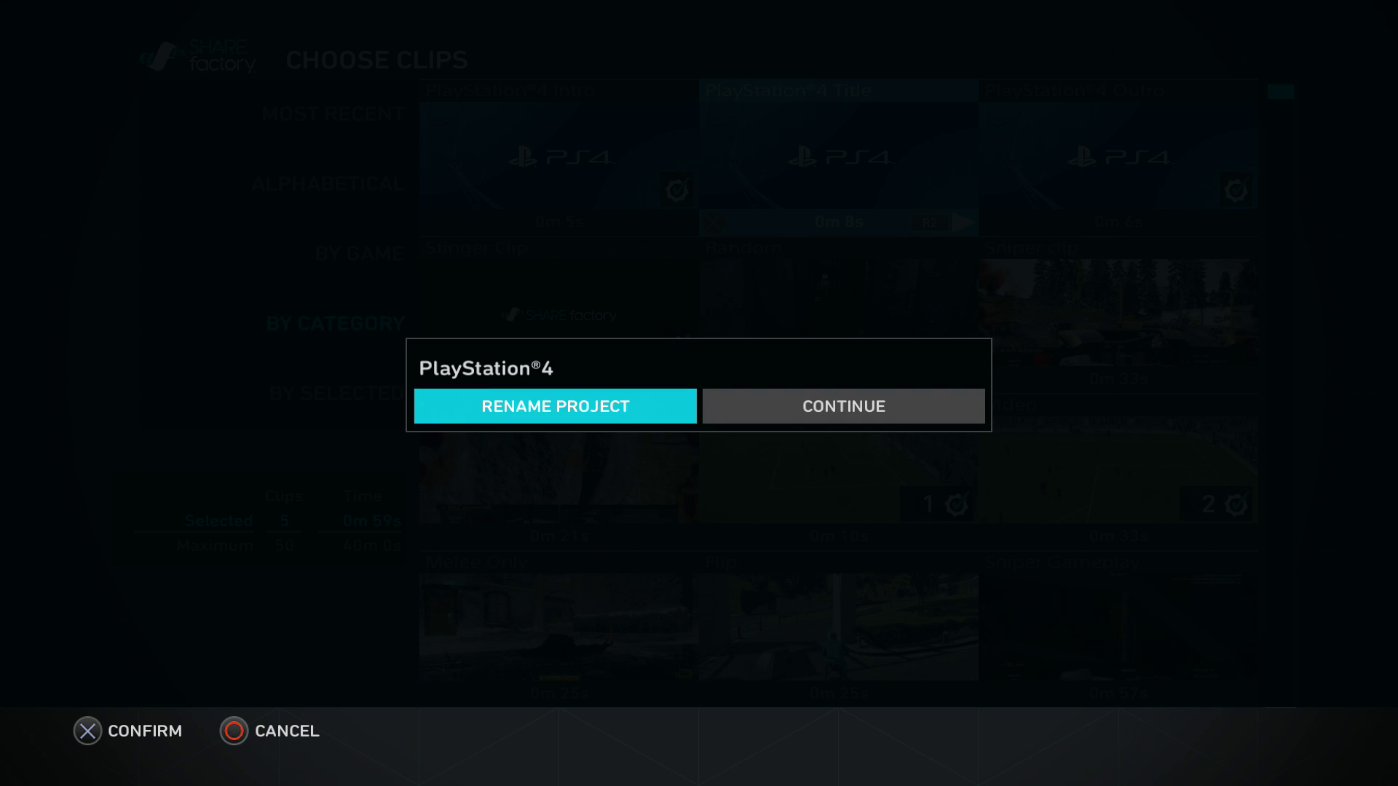
pyautogui.press('Right')
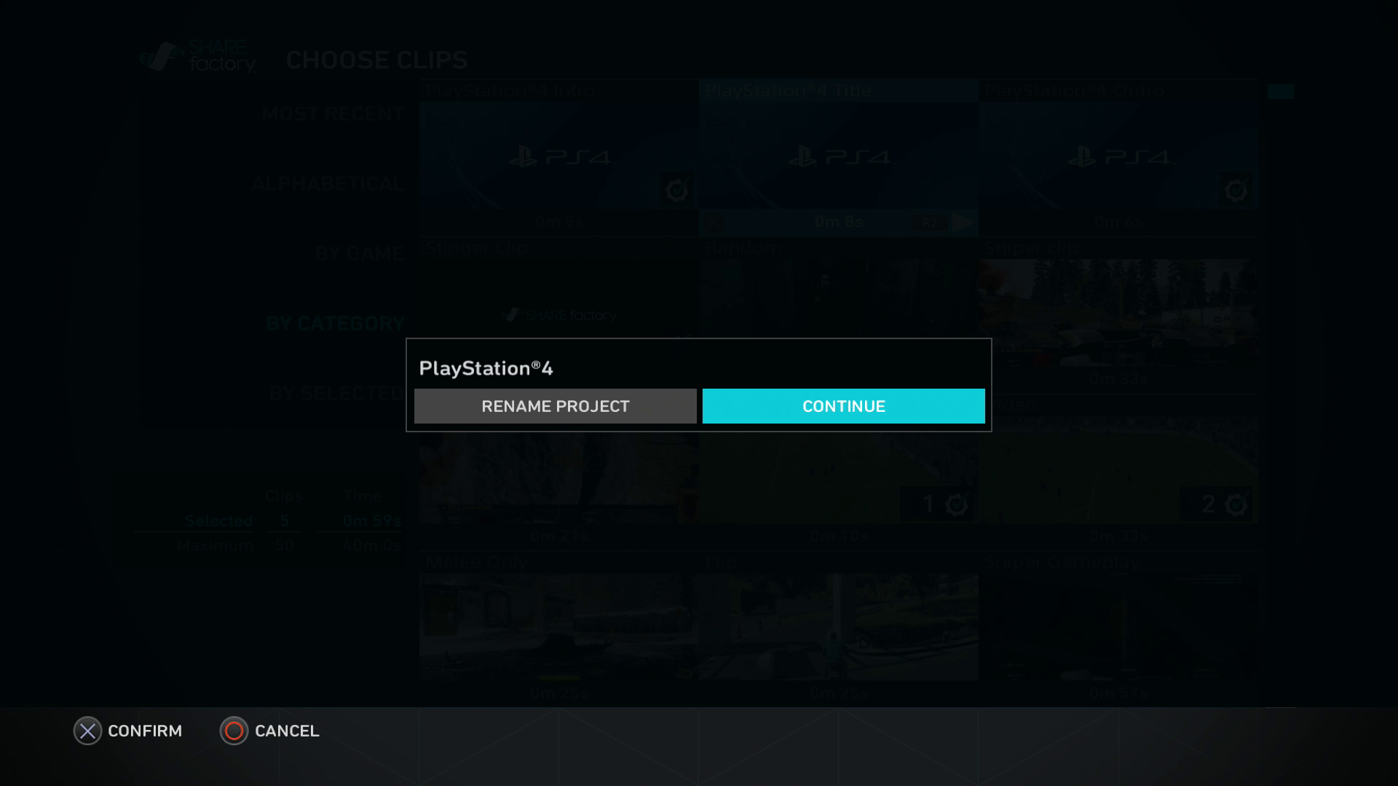
pyautogui.press('Return')
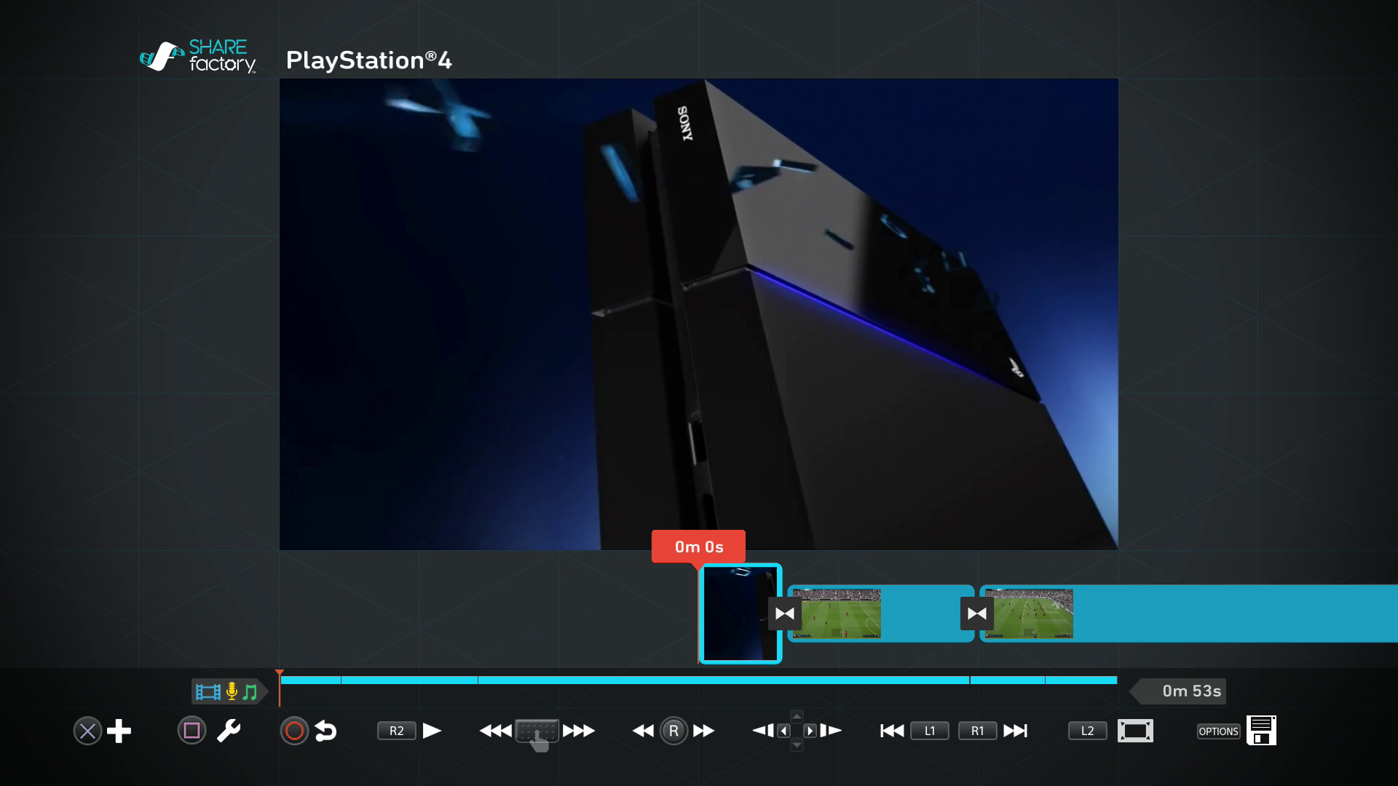
# Scrub back and forth along the timeline to examine the footage in the soccer clips
pyautogui.press('Right')
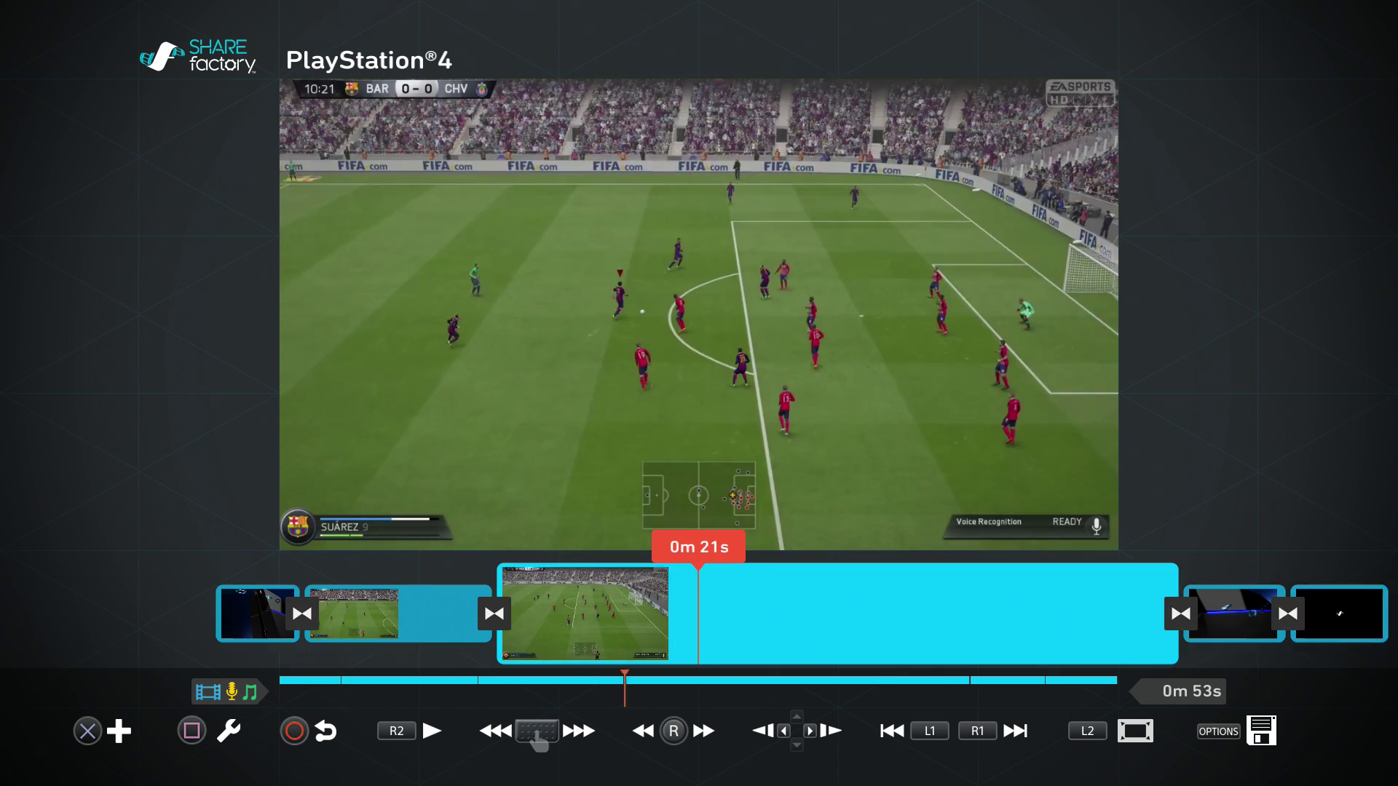
pyautogui.press('Left')
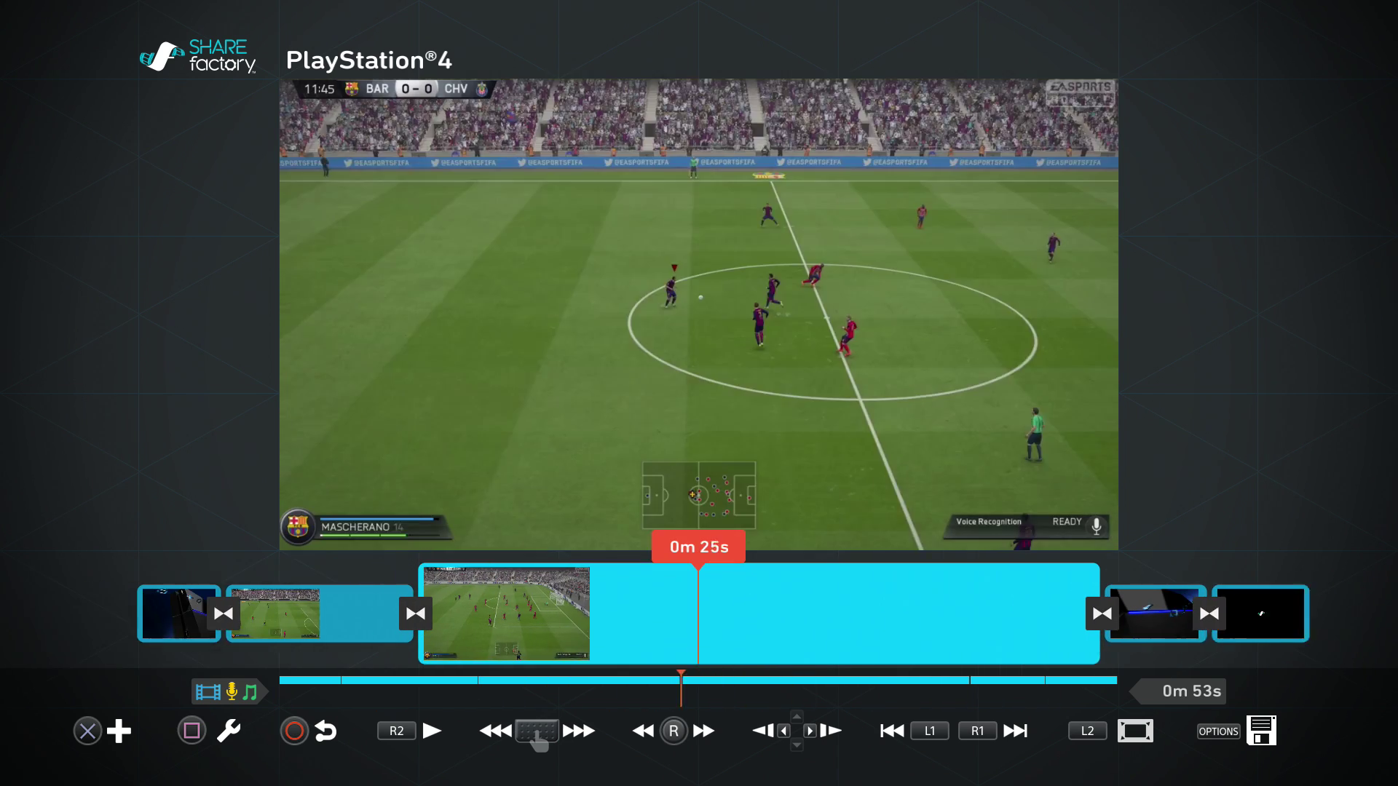
pyautogui.press('Right')
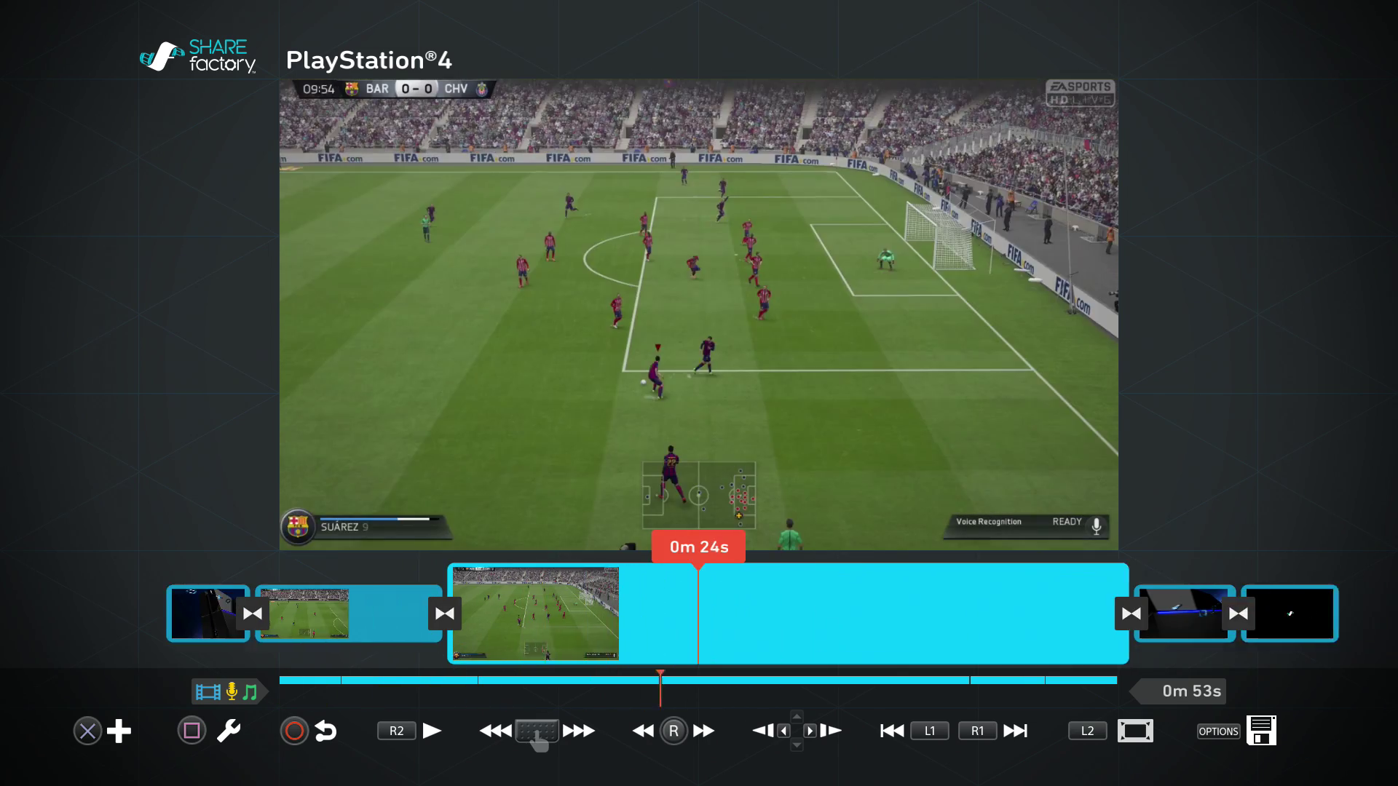
pyautogui.press('Left')
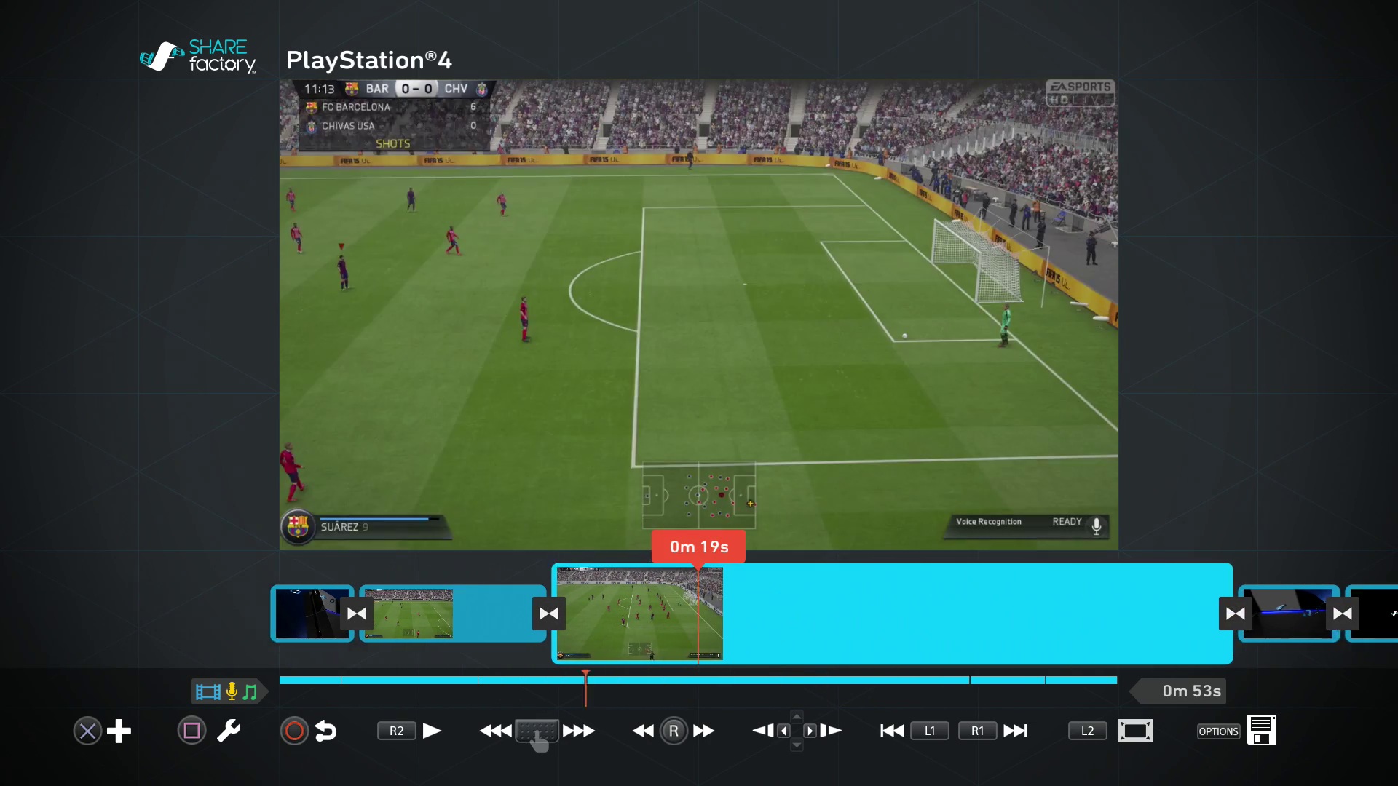
pyautogui.press('Right')
pyautogui.press('Left')
pyautogui.press('Right')
pyautogui.press('Right')
pyautogui.press('Left')
pyautogui.press('Right')
pyautogui.press('Left')
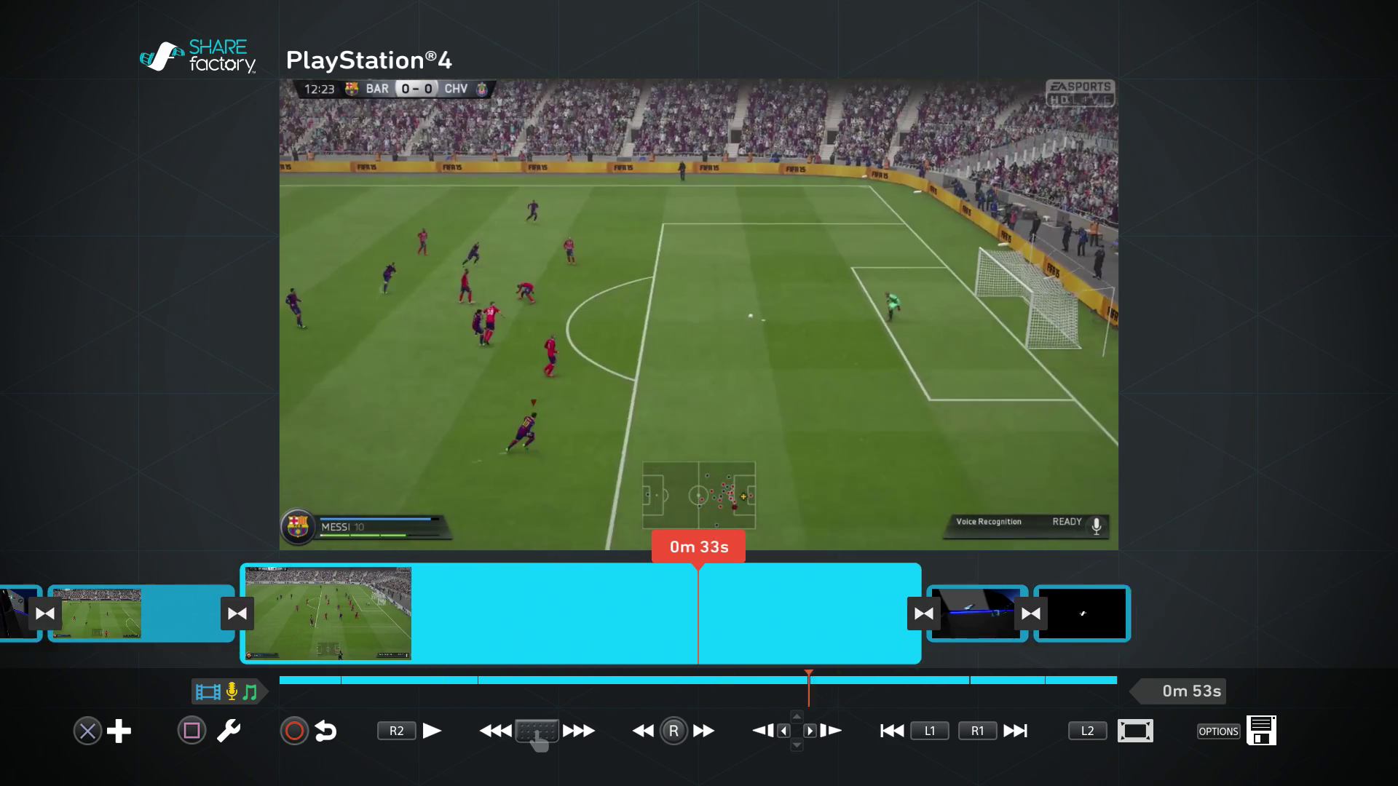
pyautogui.press('Right')
pyautogui.press('Left')
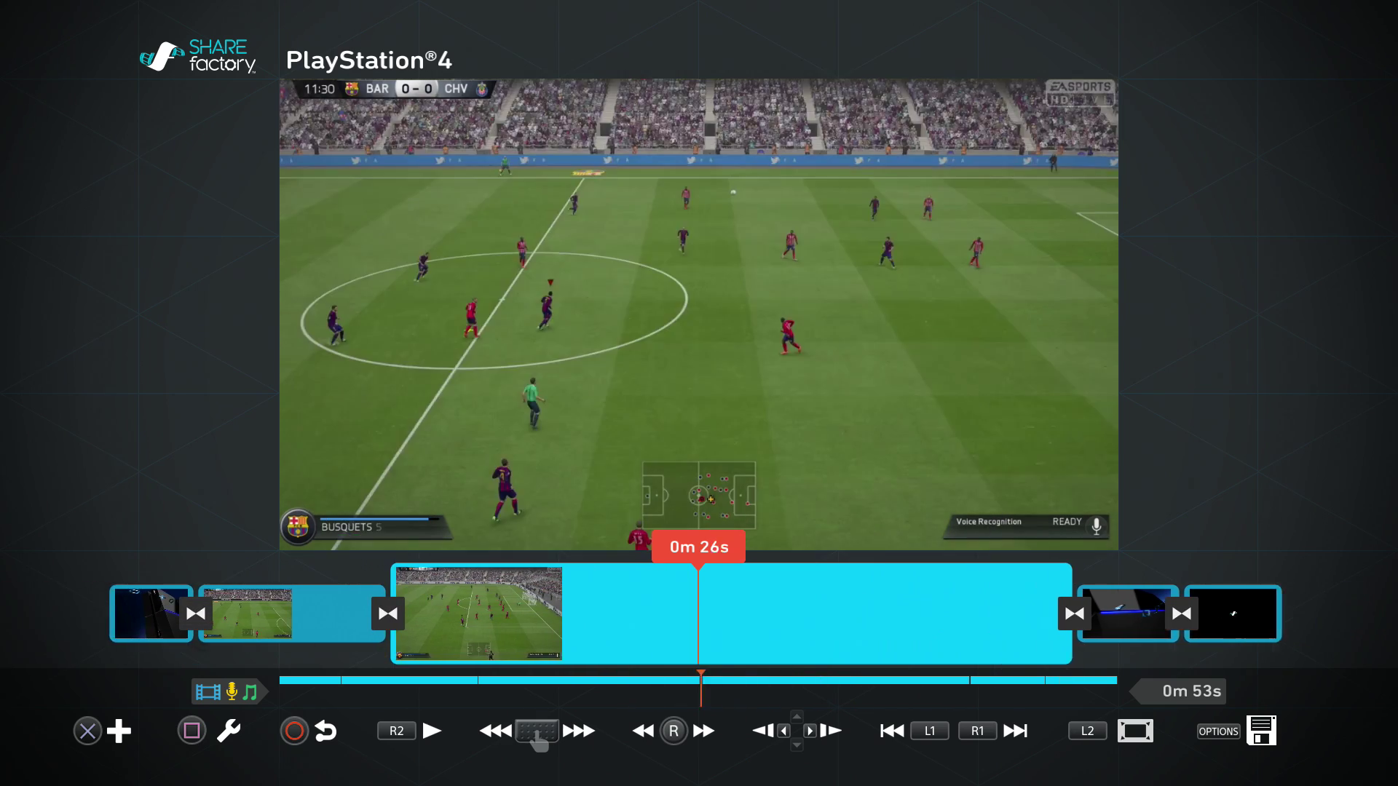
pyautogui.press('Right')
pyautogui.press('Left')
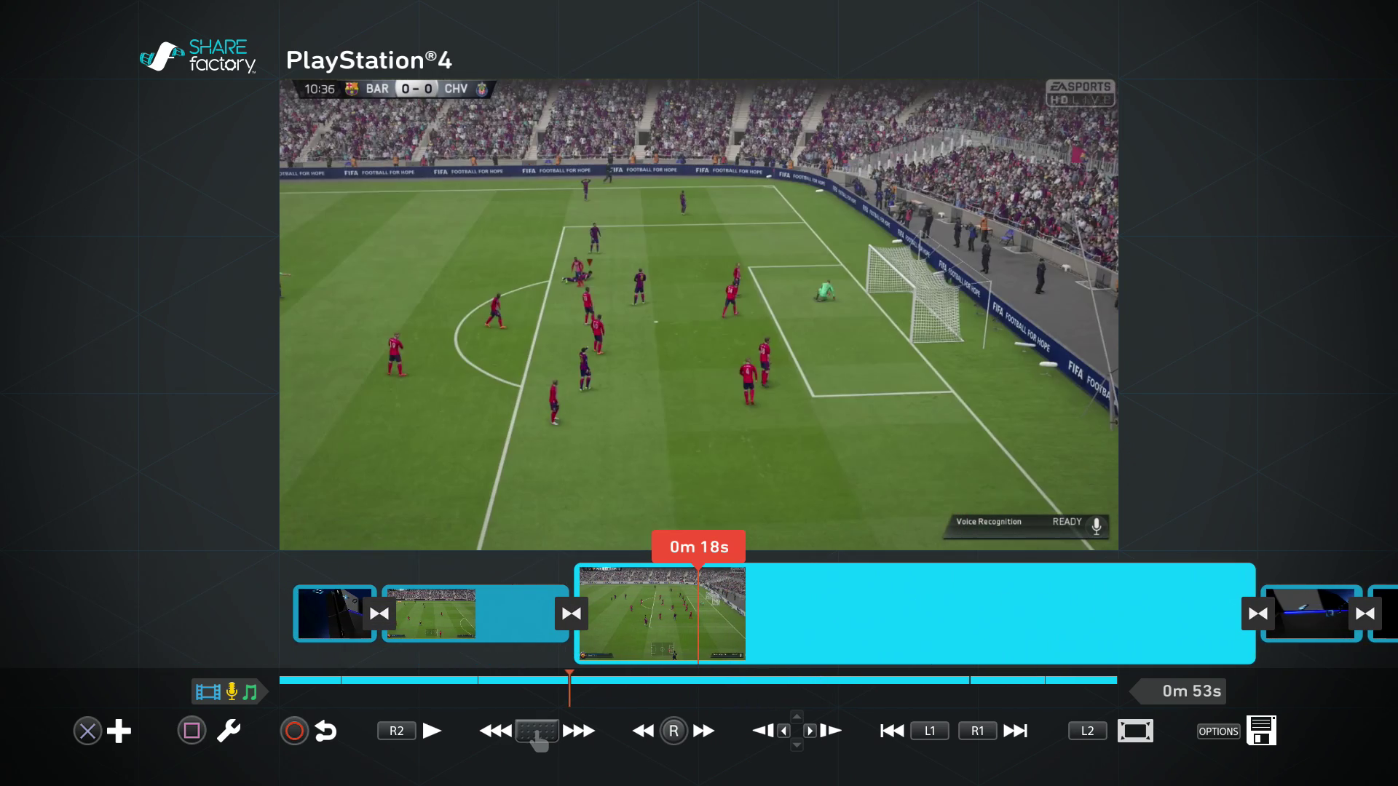
pyautogui.press('Right')
pyautogui.press('Right')
pyautogui.press('Left')
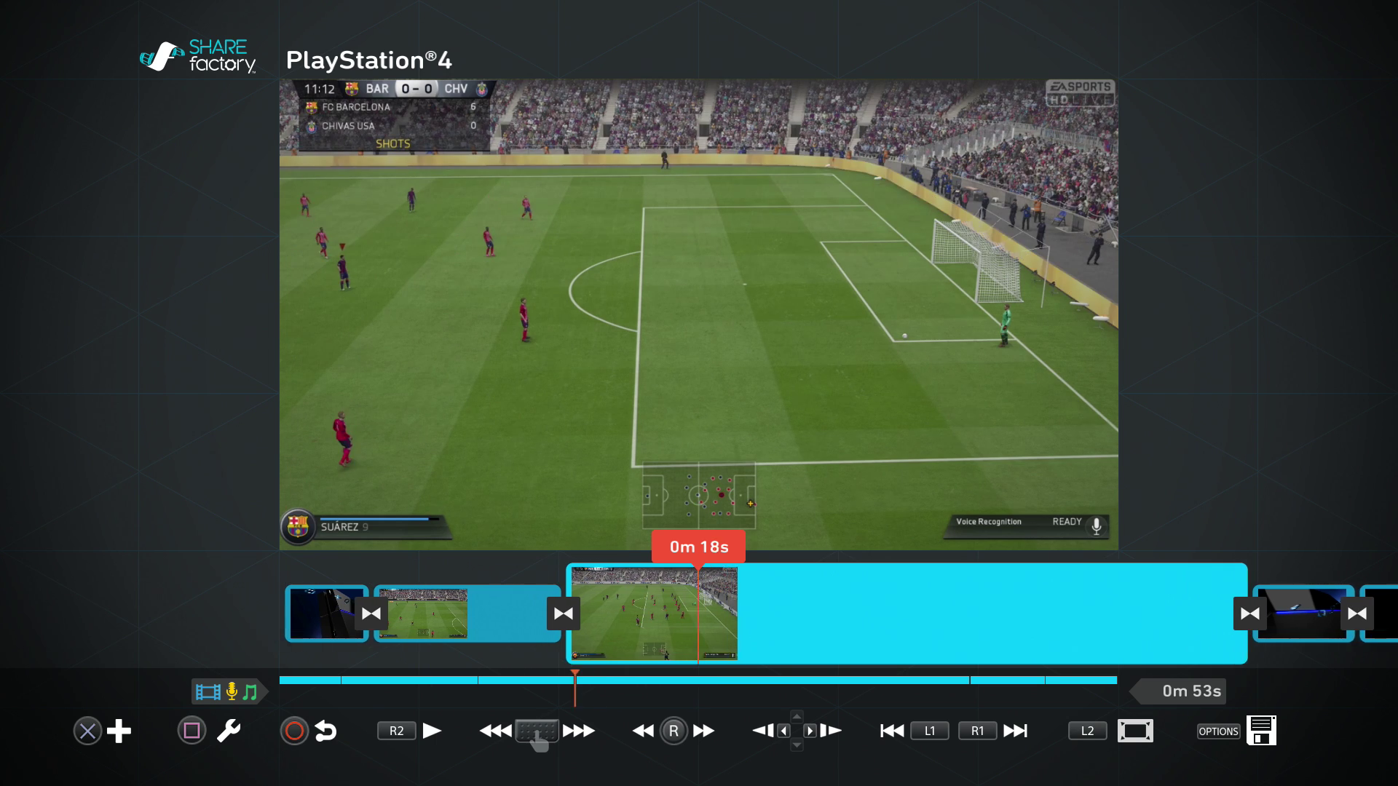
pyautogui.press('Right')
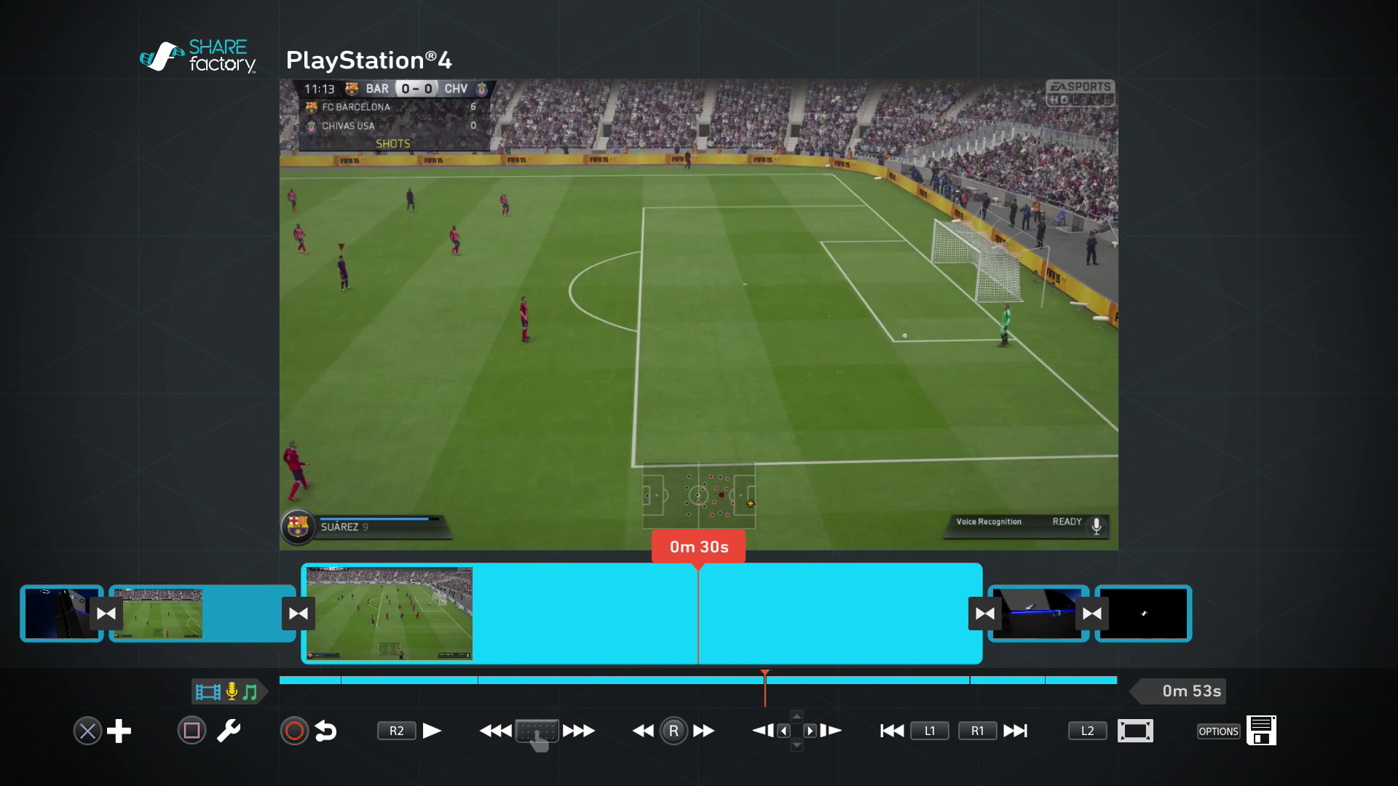
pyautogui.press('Right')
pyautogui.press('Left')
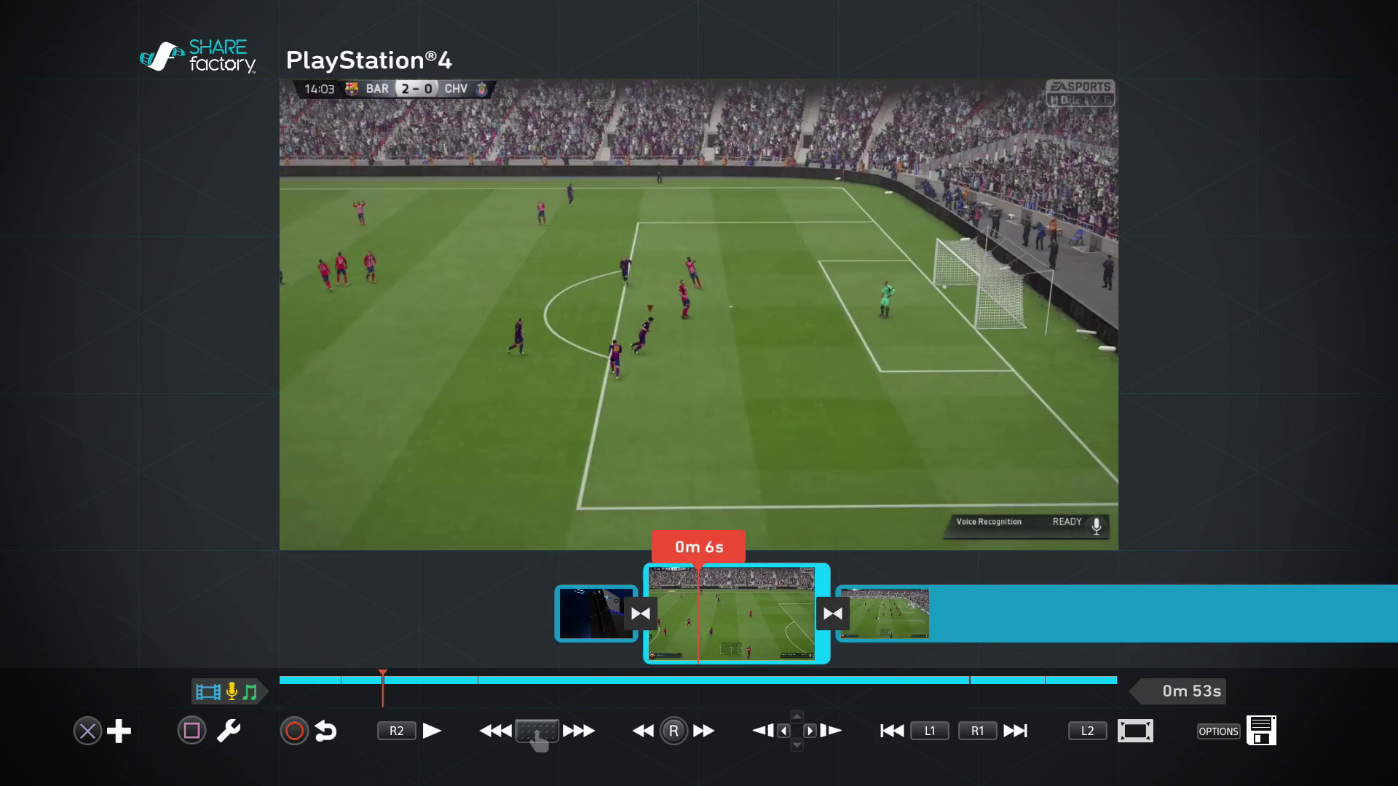
pyautogui.press('Right')
pyautogui.press('Left')
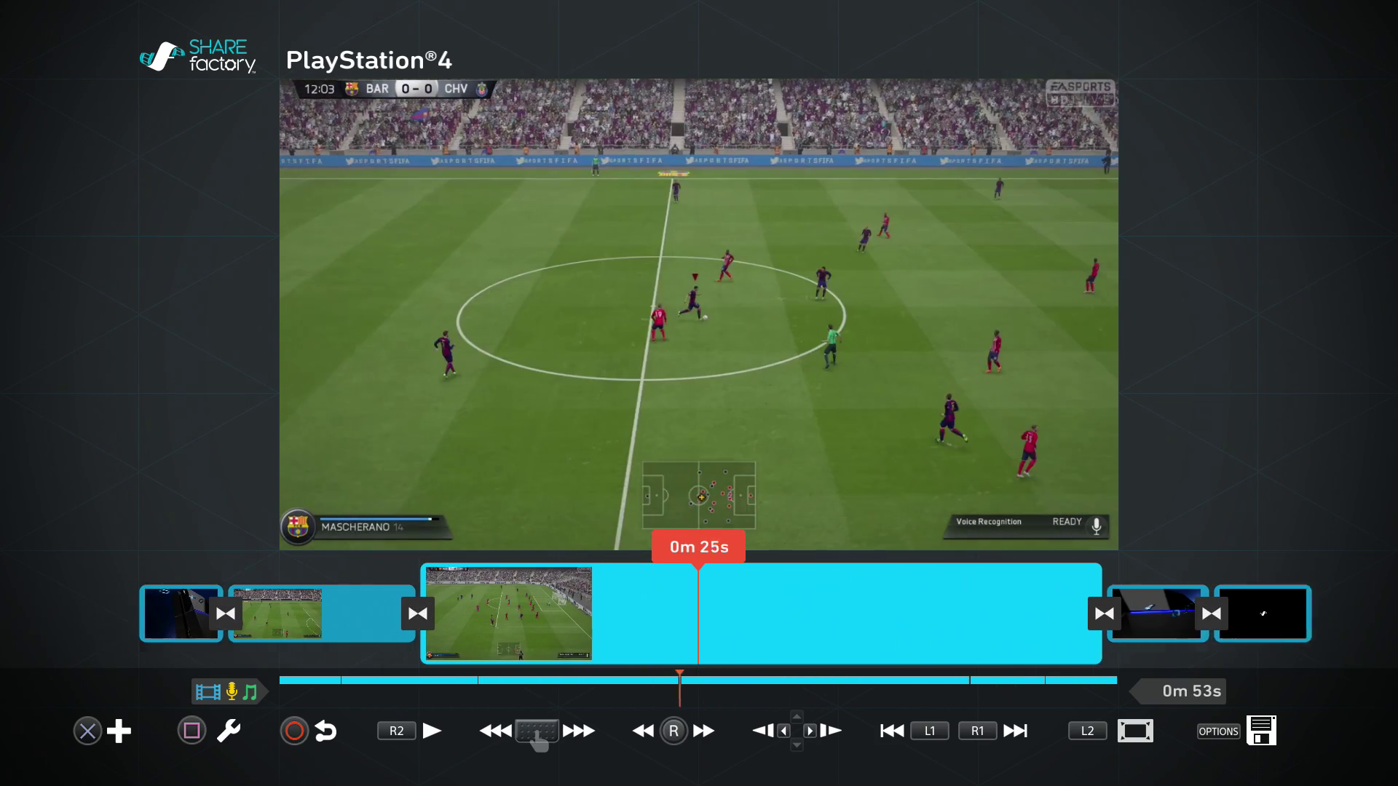
pyautogui.press('Left')
pyautogui.press('Right')
pyautogui.press('Left')
pyautogui.press('Right')
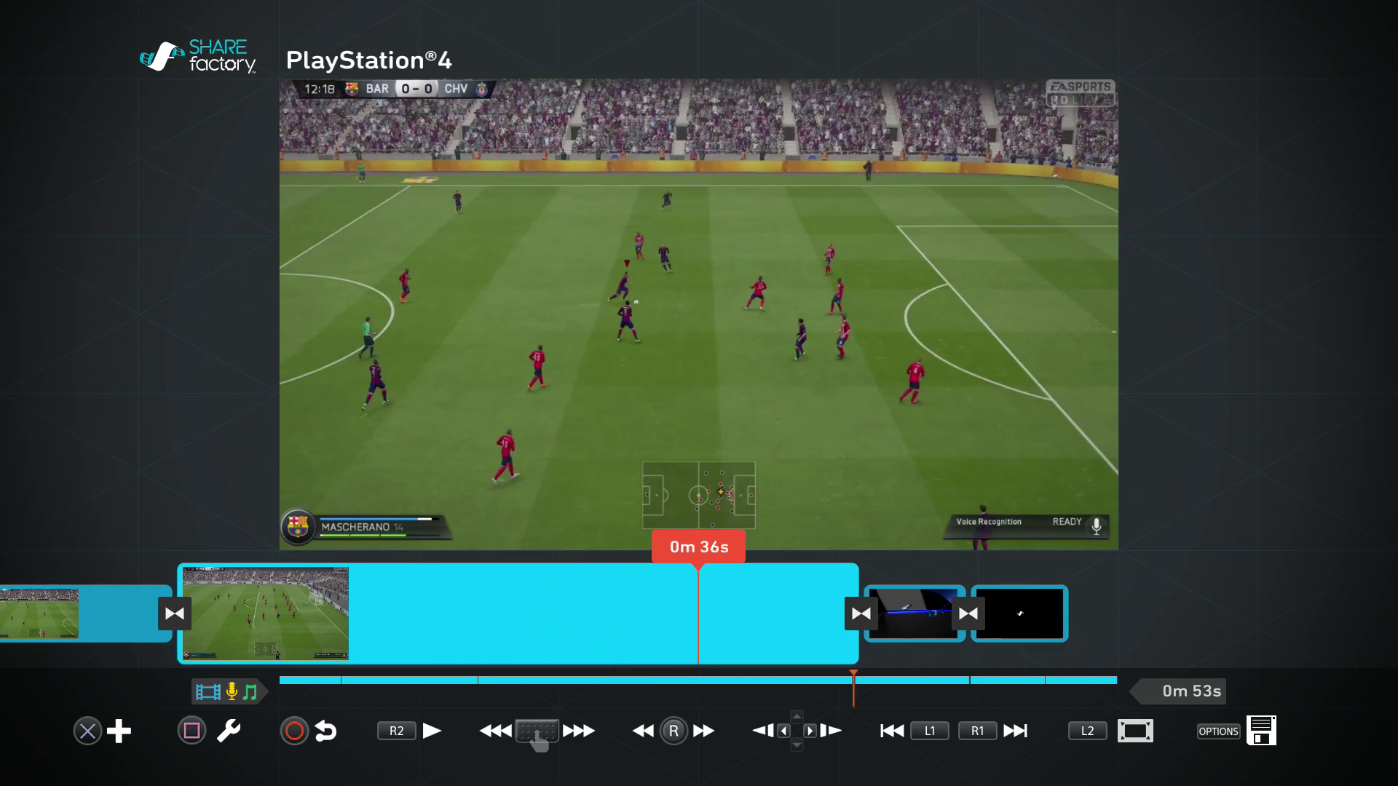
pyautogui.press('Left')
pyautogui.press('Right')
pyautogui.press('Left')
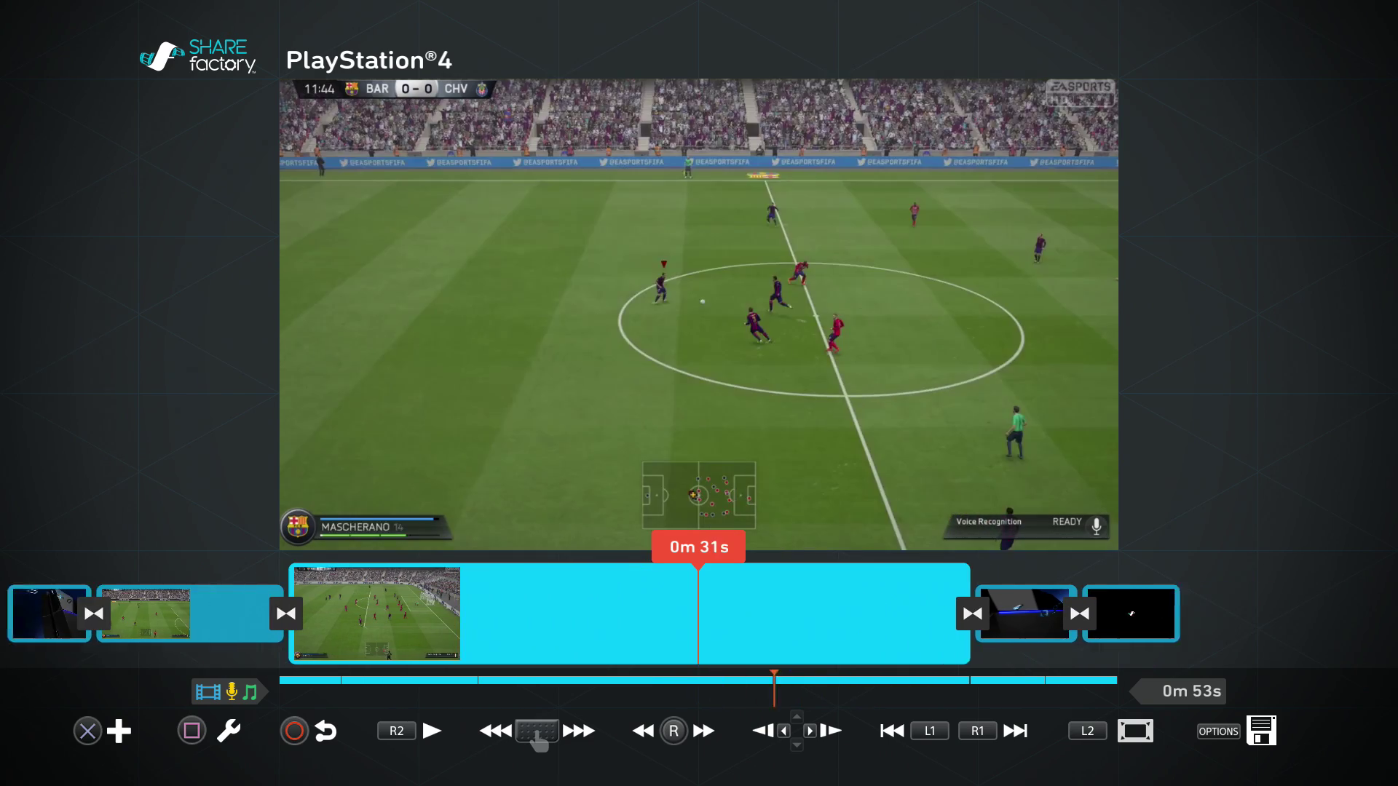
pyautogui.press('Left')
pyautogui.press('Right')
pyautogui.press('Left')
pyautogui.press('Right')
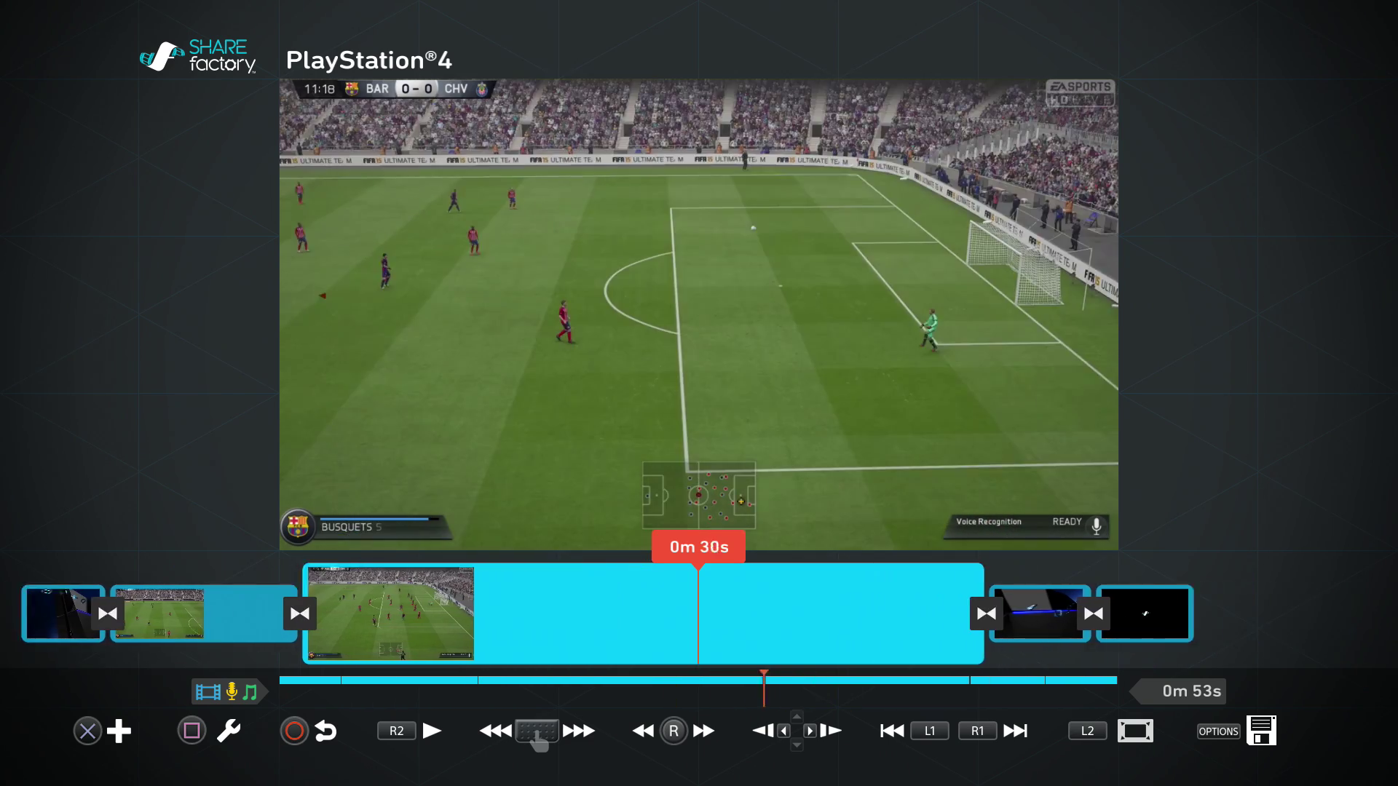
pyautogui.press('Left')
pyautogui.press('Right')
pyautogui.press('Left')
pyautogui.press('Right')
pyautogui.press('Left')
pyautogui.press('Right')
pyautogui.press('Left')
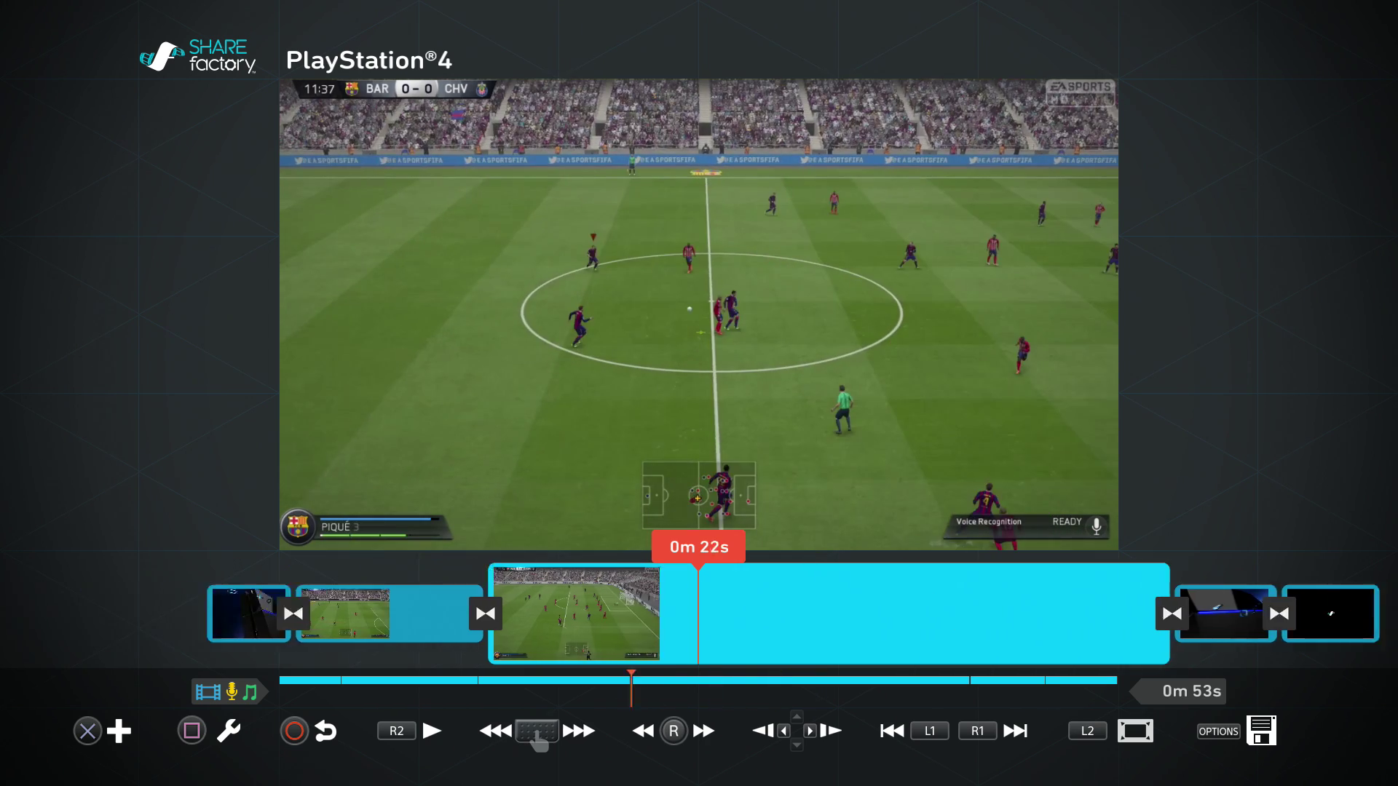
pyautogui.press('Right')
pyautogui.press('Left')
pyautogui.press('Right')
pyautogui.press('Left')
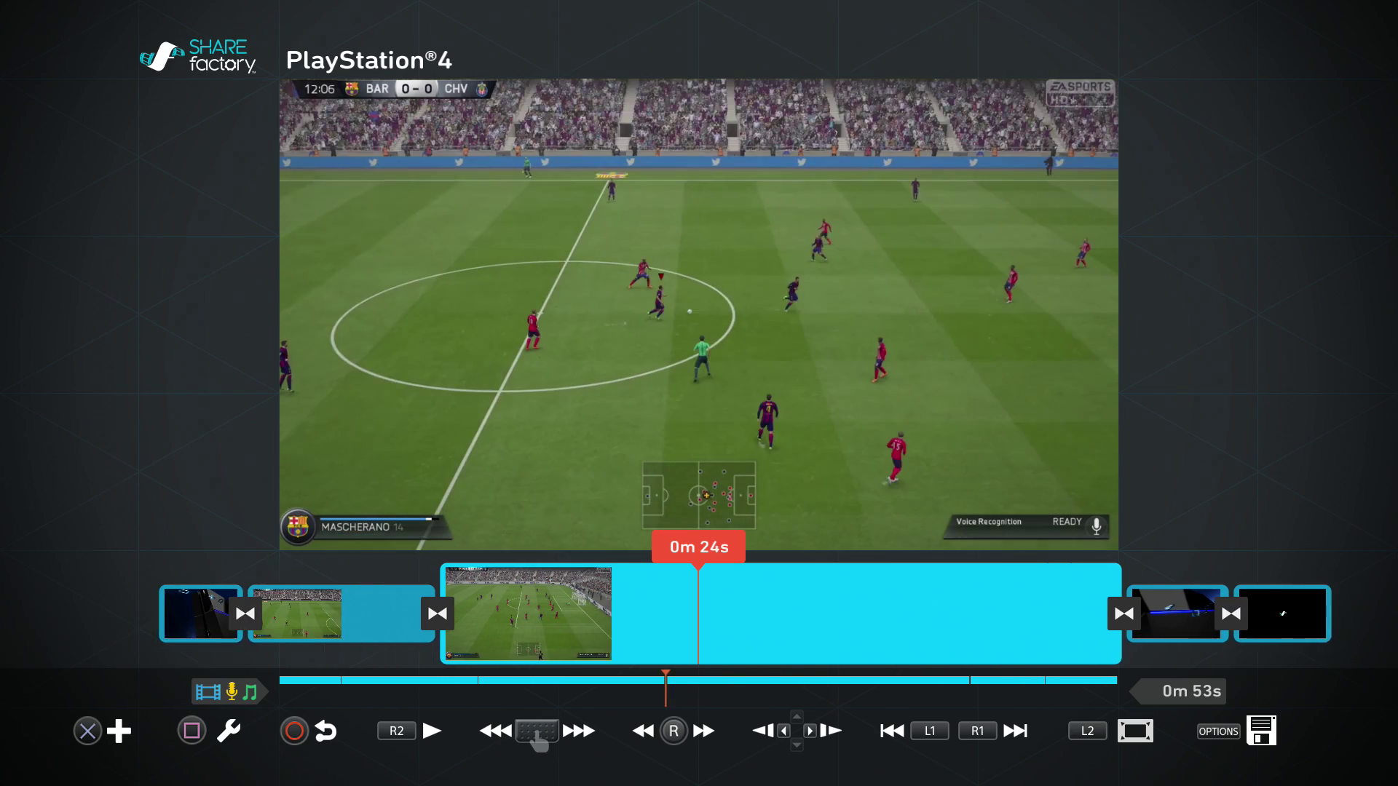
pyautogui.press('Right')
pyautogui.press('Left')
pyautogui.press('Right')
pyautogui.press('Left')
pyautogui.press('Right')
pyautogui.press('Left')
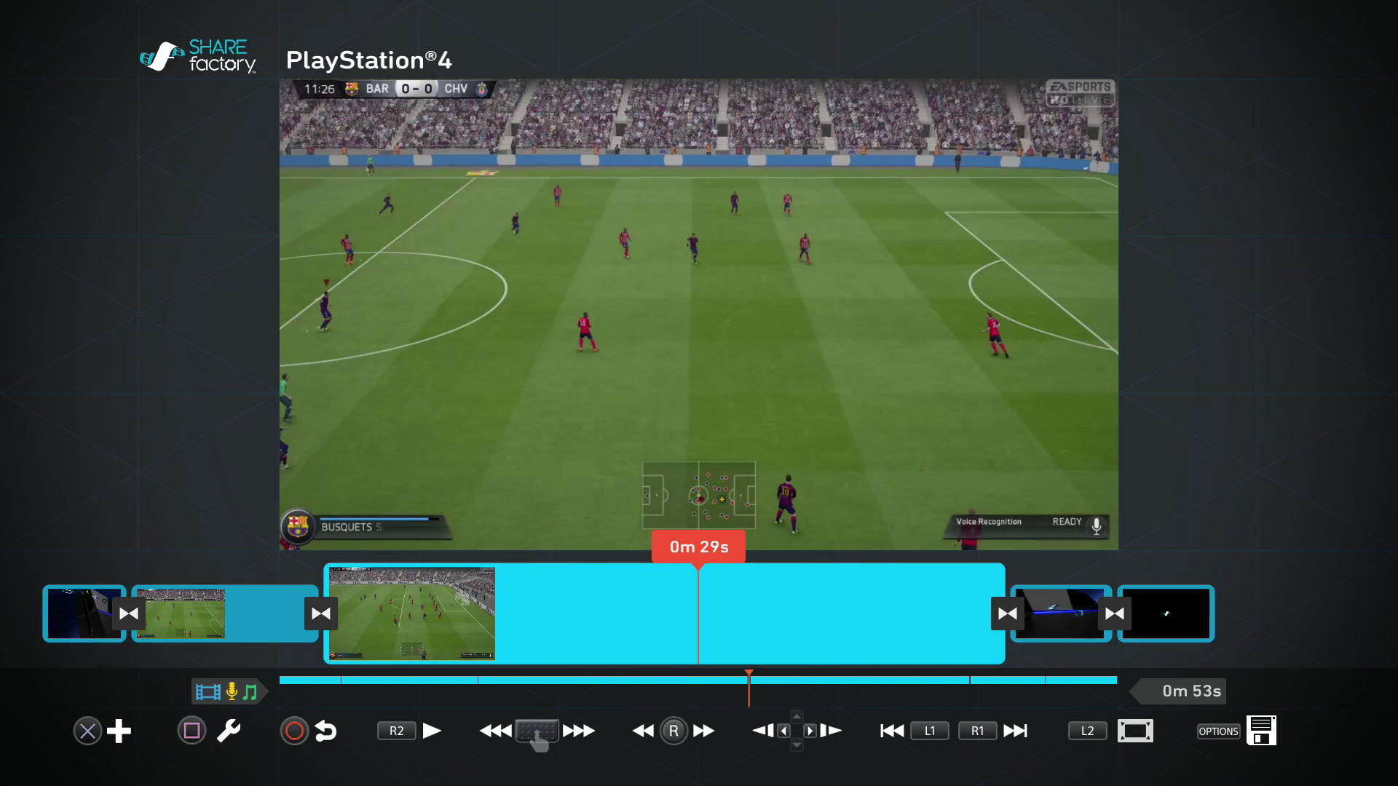
# Scrub back and forth through the second soccer clip to examine its footage, stopping at about 0m 33s
pyautogui.press('Right')
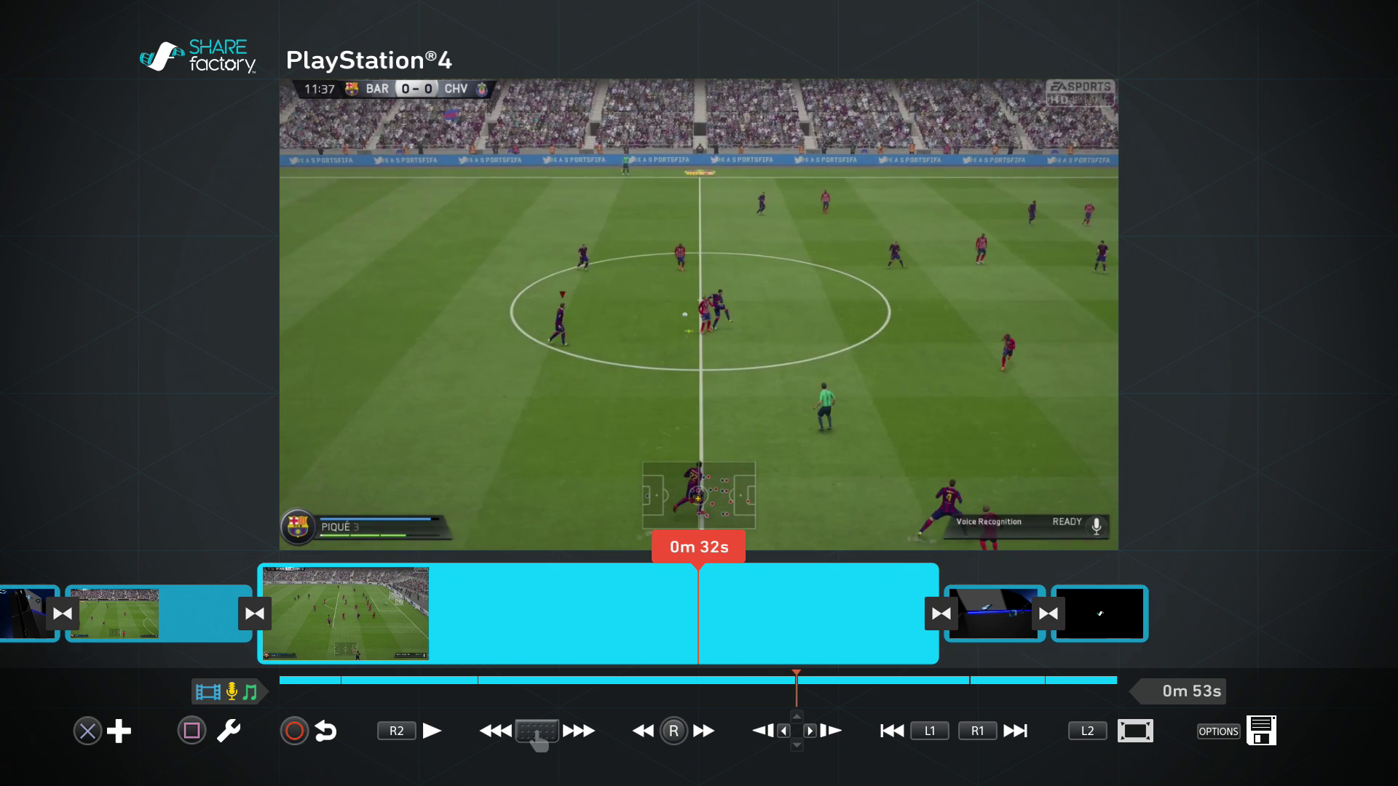
pyautogui.press('Left')
pyautogui.press('Right')
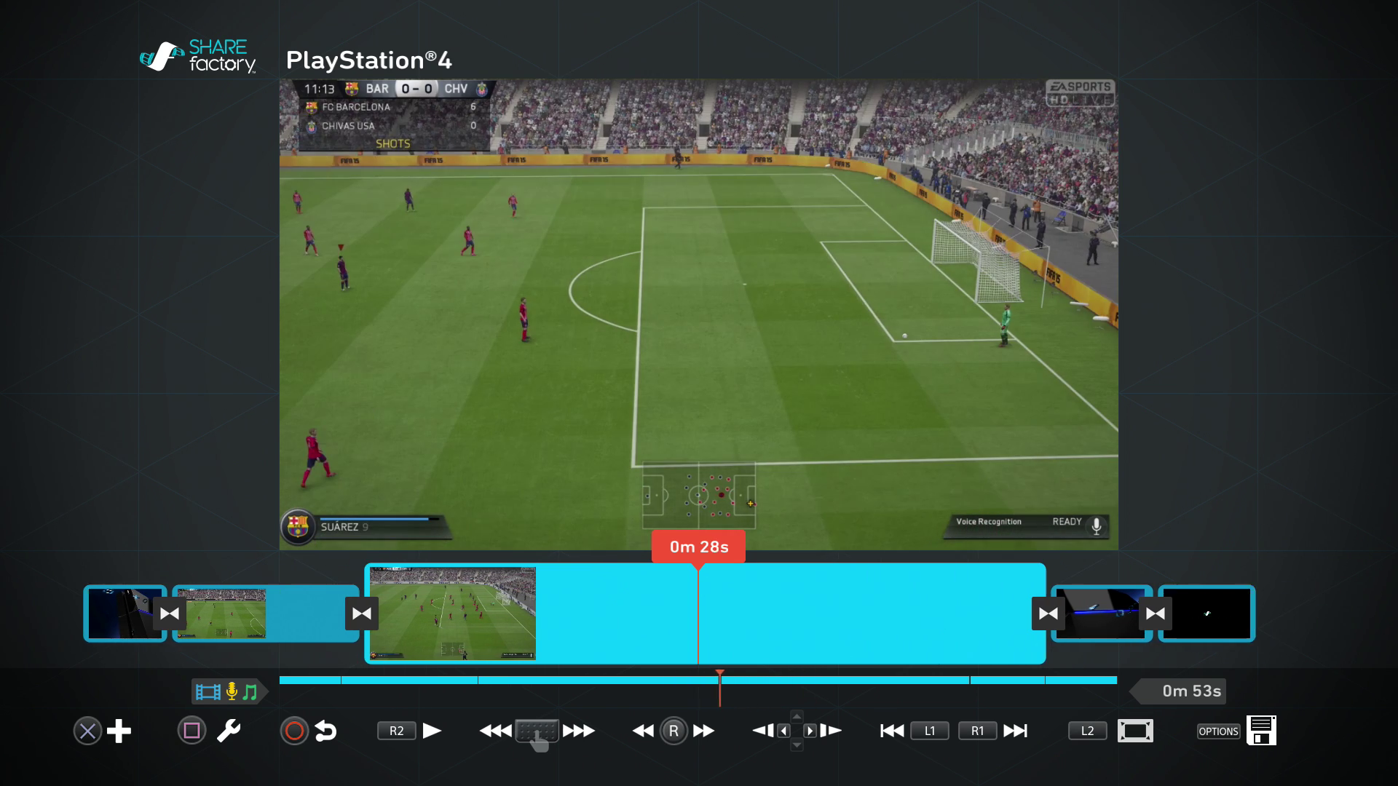
pyautogui.press('Left')
pyautogui.press('Right')
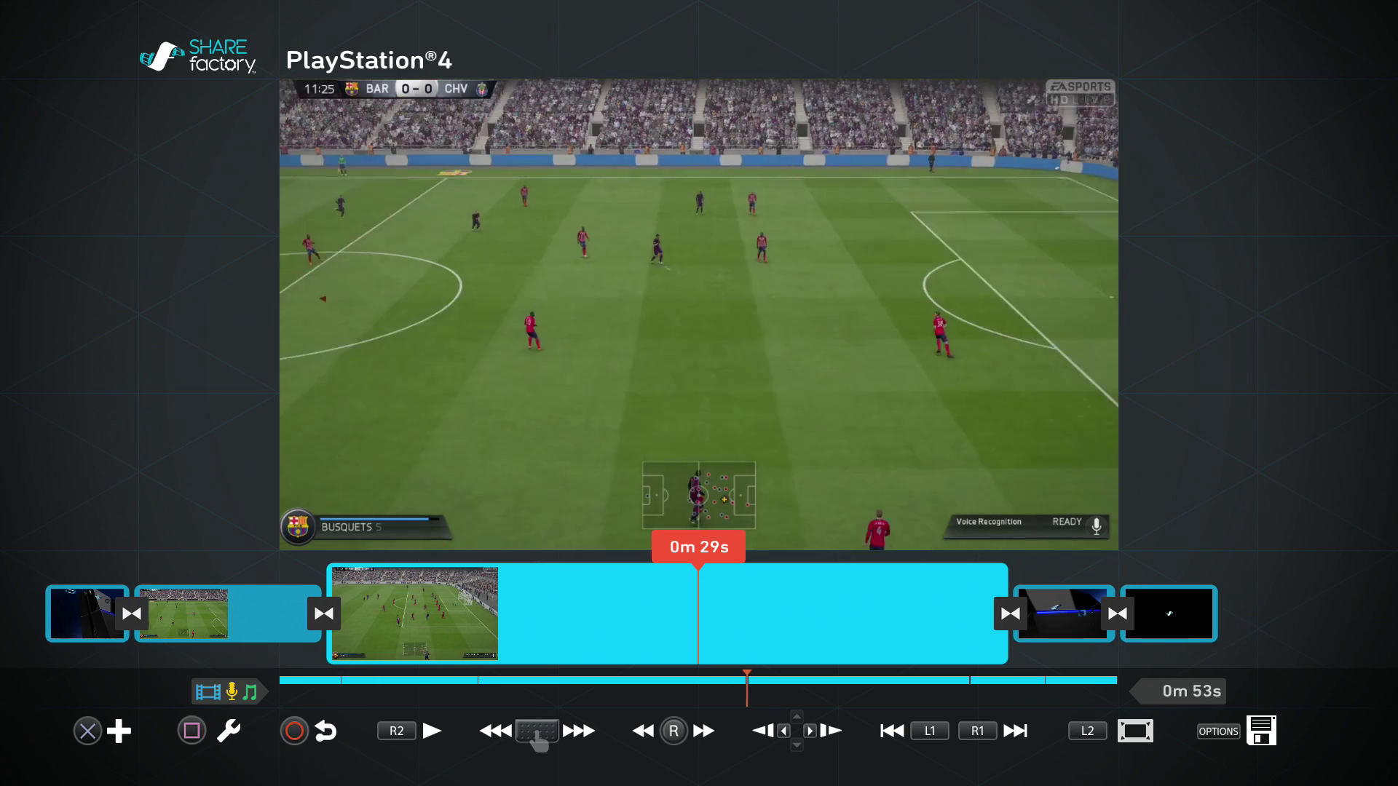
pyautogui.press('Left')
pyautogui.press('Right')
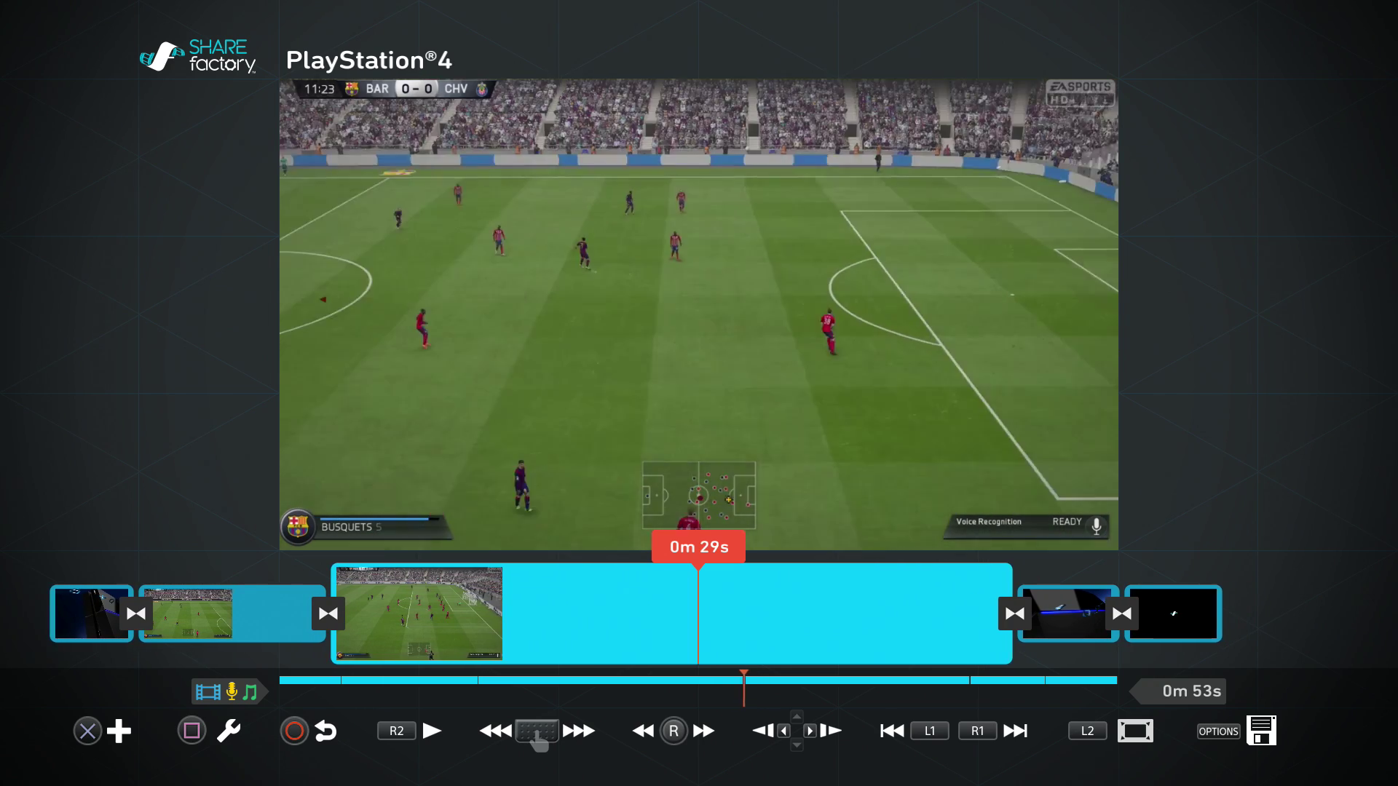
pyautogui.press('Left')
pyautogui.press('Right')
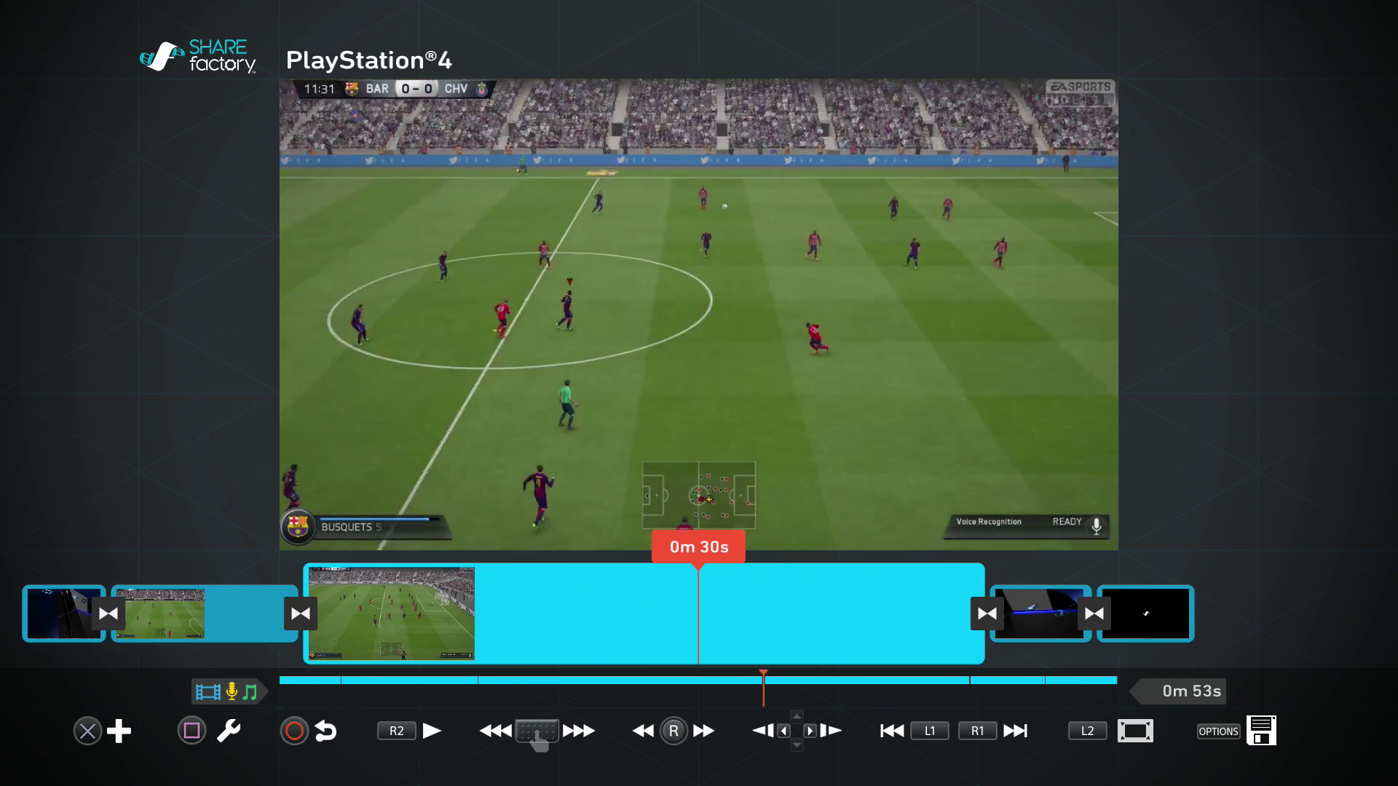
pyautogui.press('Left')
pyautogui.press('Left')
pyautogui.press('Right')
pyautogui.press('Right')
pyautogui.press('Right')
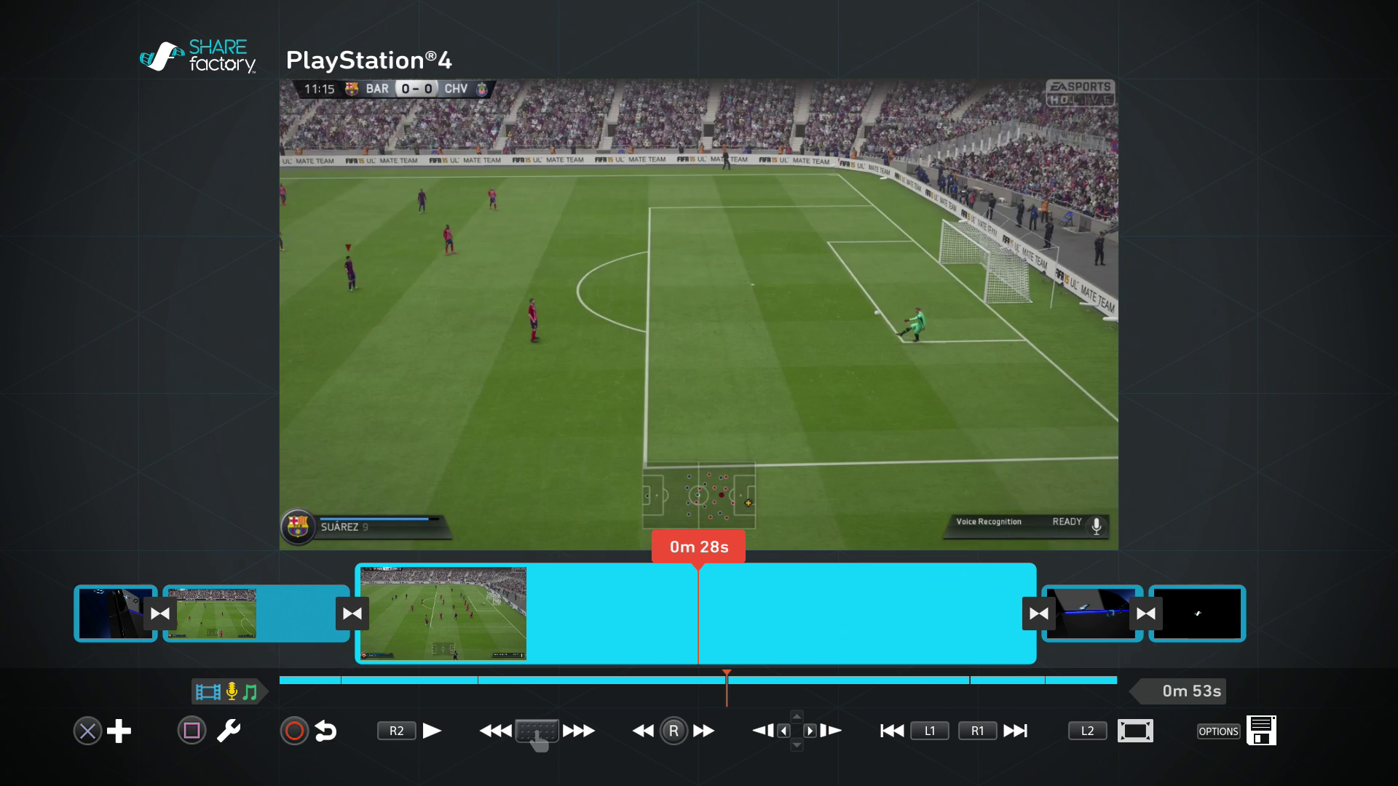
pyautogui.press('Left')
pyautogui.press('Left')
pyautogui.press('Left')
pyautogui.press('Left')
pyautogui.press('Left')
pyautogui.press('Left')
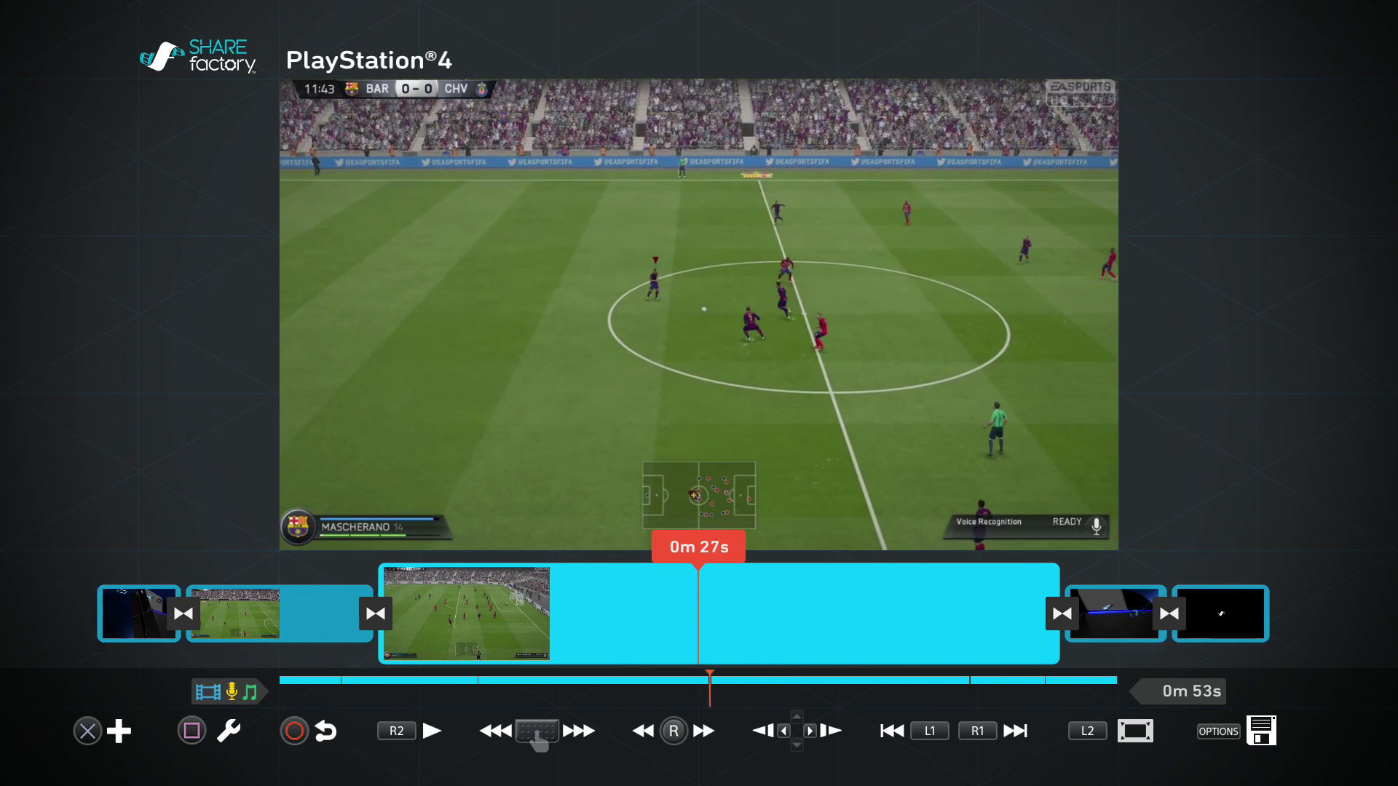
pyautogui.press('Right')
pyautogui.press('Right')
pyautogui.press('Right')
pyautogui.press('Right')
pyautogui.press('Right')
pyautogui.press('Right')
pyautogui.press('Right')
pyautogui.press('Right')
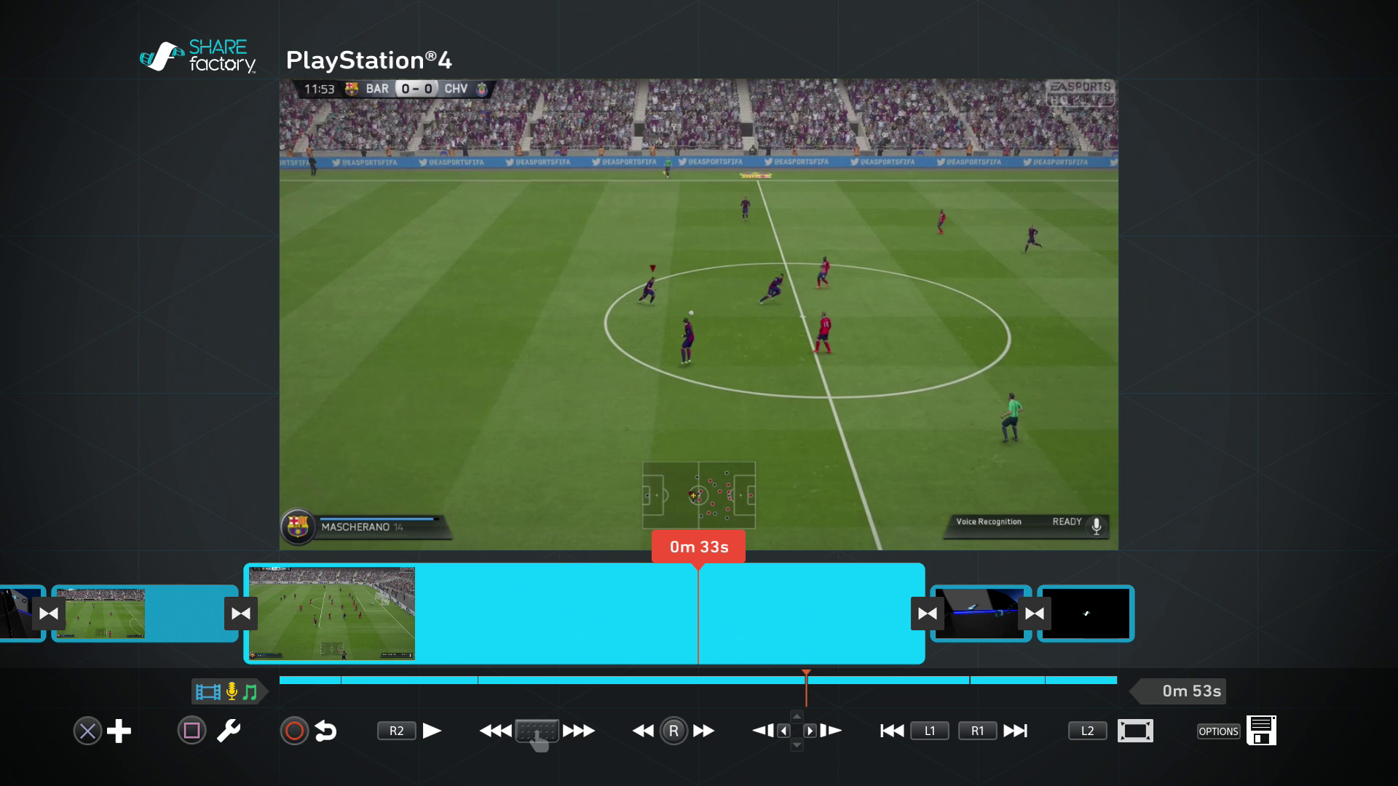
# Look over the clip editing tools and open Split Clip for the second soccer clip
pyautogui.press('square')
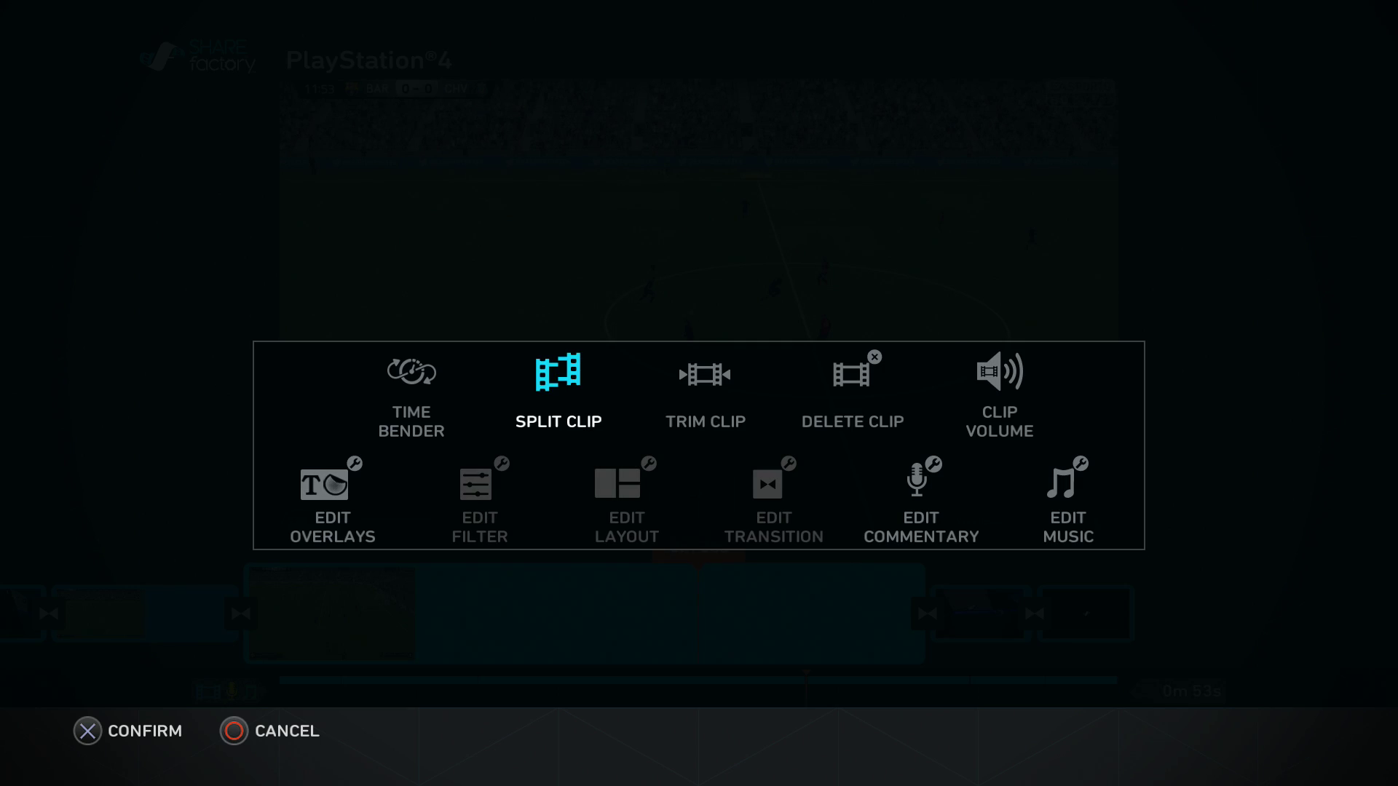
pyautogui.press('Right')
pyautogui.press('Right')
pyautogui.press('Down')
pyautogui.press('Right')
pyautogui.press('Left')
pyautogui.press('Left')
pyautogui.press('Right')
pyautogui.press('Up')
pyautogui.press('Right')
pyautogui.press('Left')
pyautogui.press('Left')
pyautogui.press('Left')
pyautogui.press('Return')
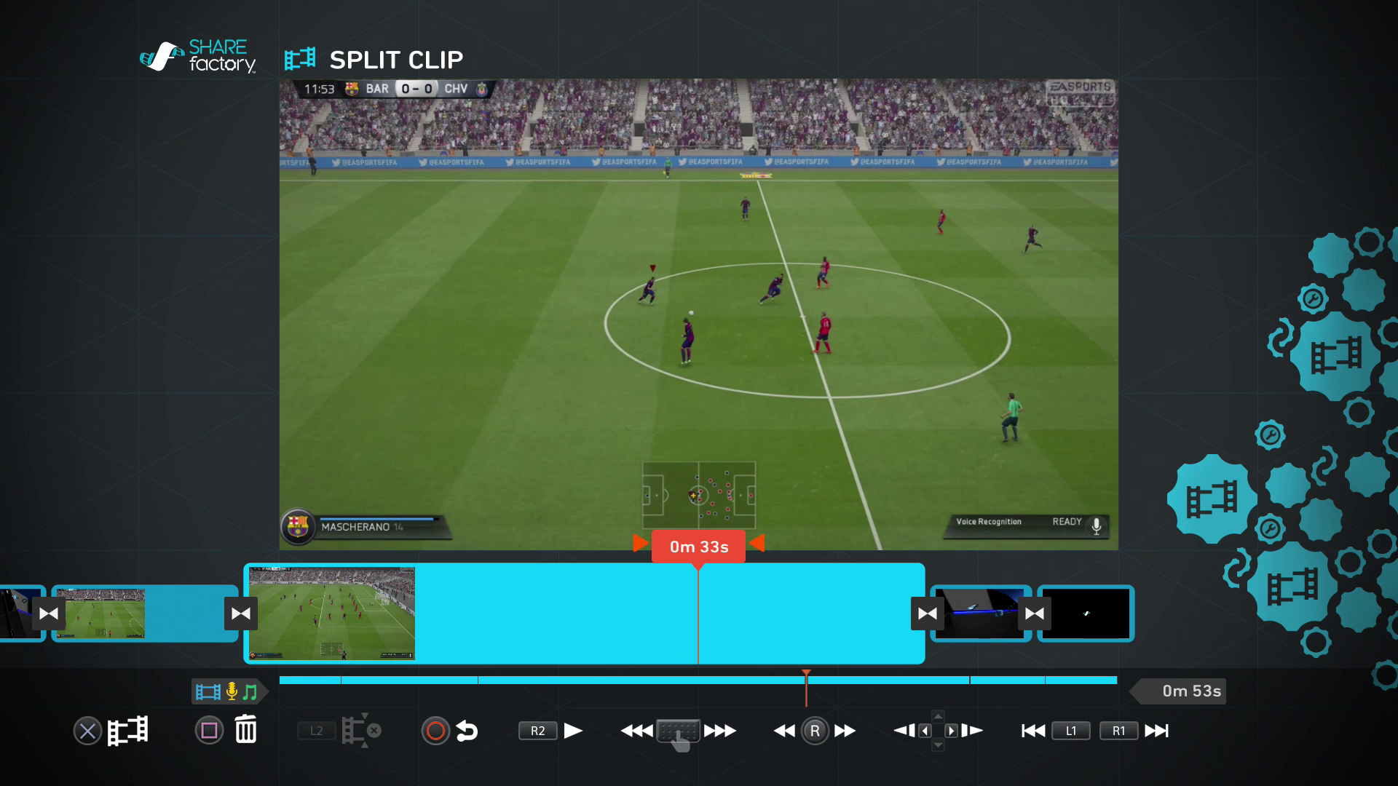
# Split the second soccer clip at about 0m 34s, just before the build-up to the goal
pyautogui.press('Left')
pyautogui.press('Right')
pyautogui.press('Left')
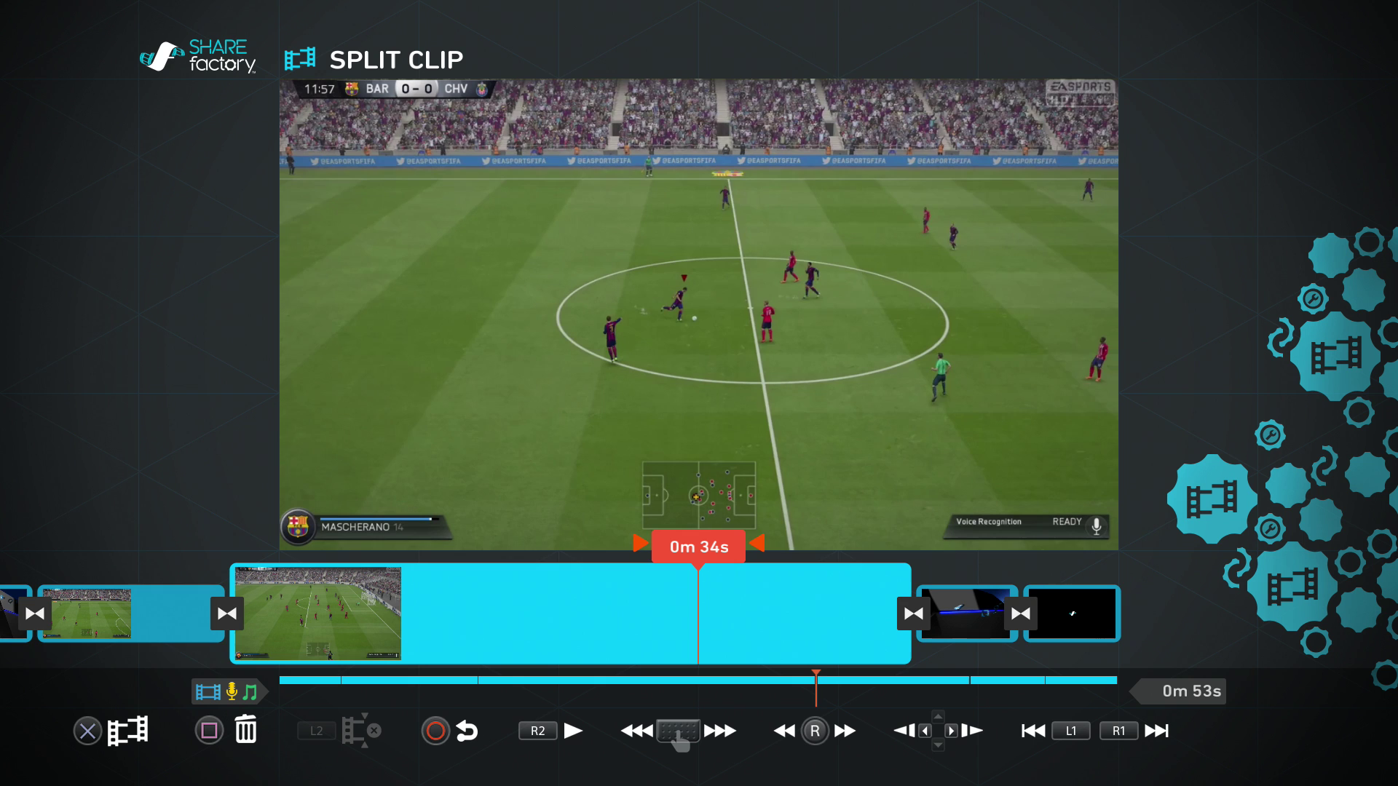
pyautogui.press('Left')
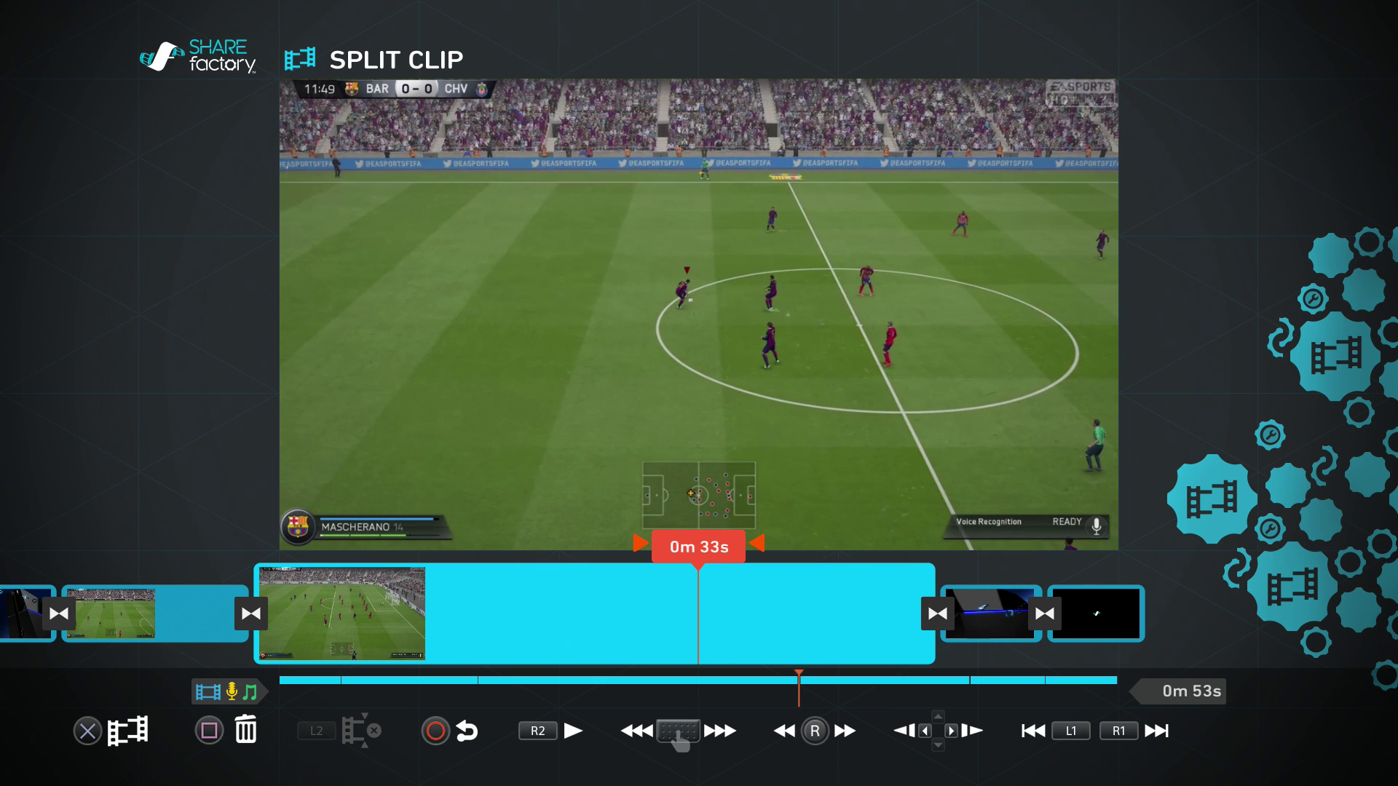
pyautogui.press('Right')
pyautogui.press('Right')
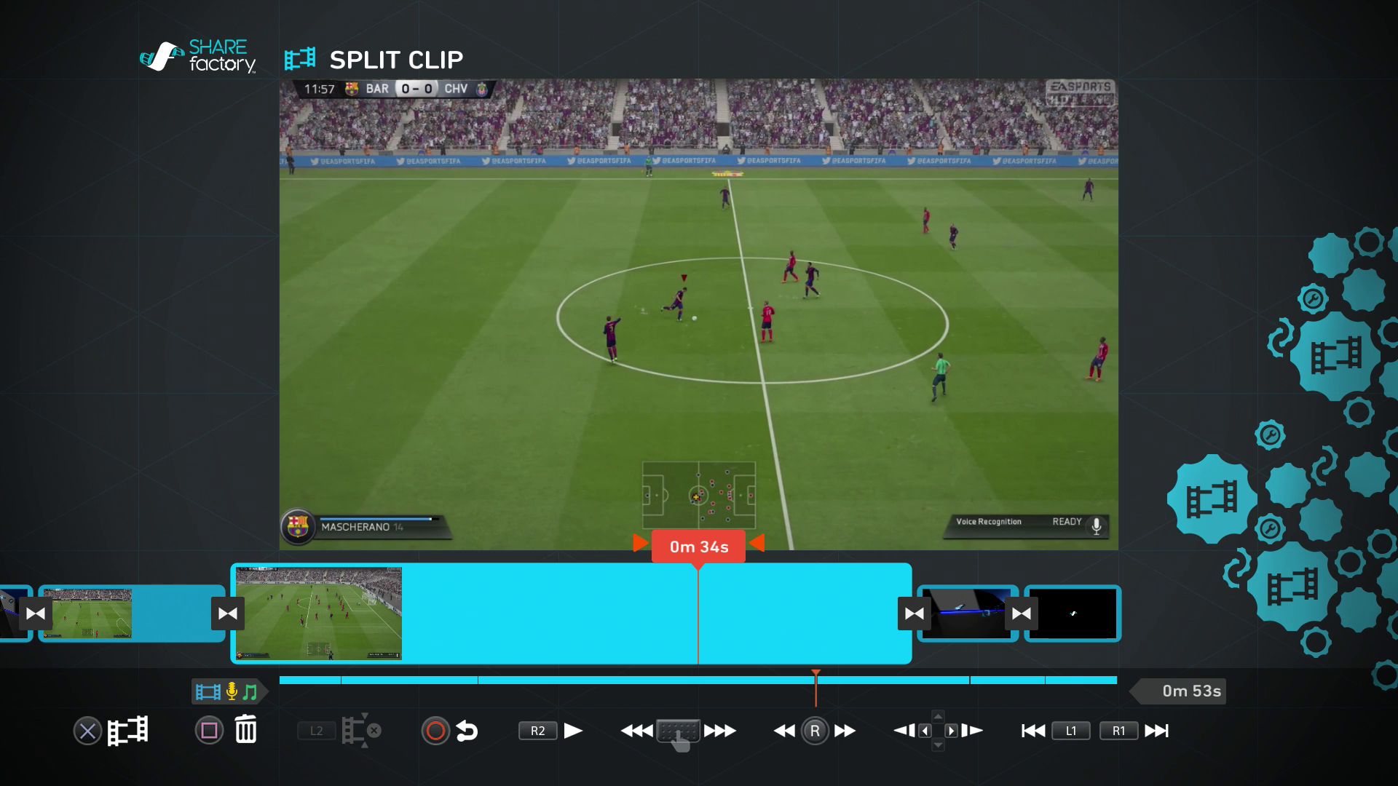
pyautogui.press('Return')
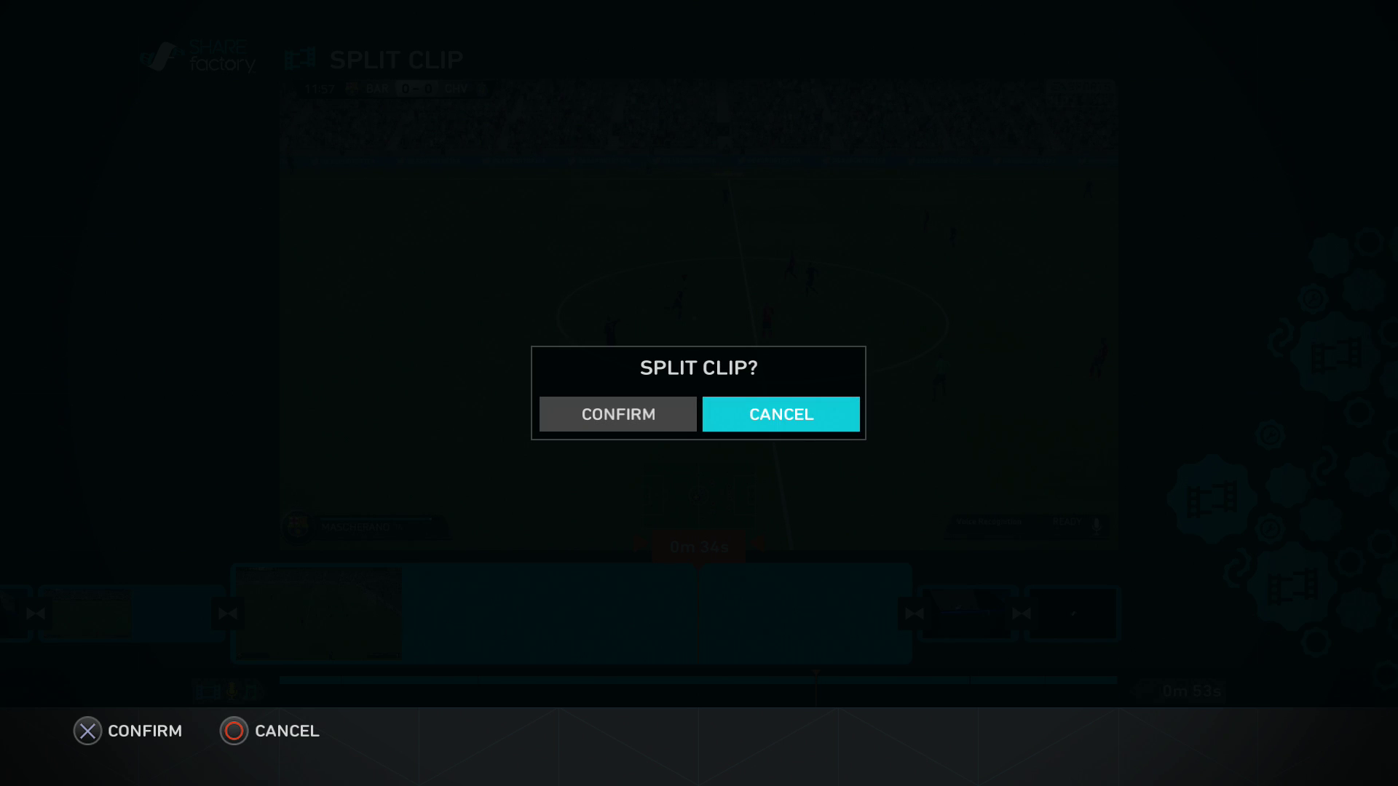
pyautogui.press('Left')
pyautogui.press('Return')
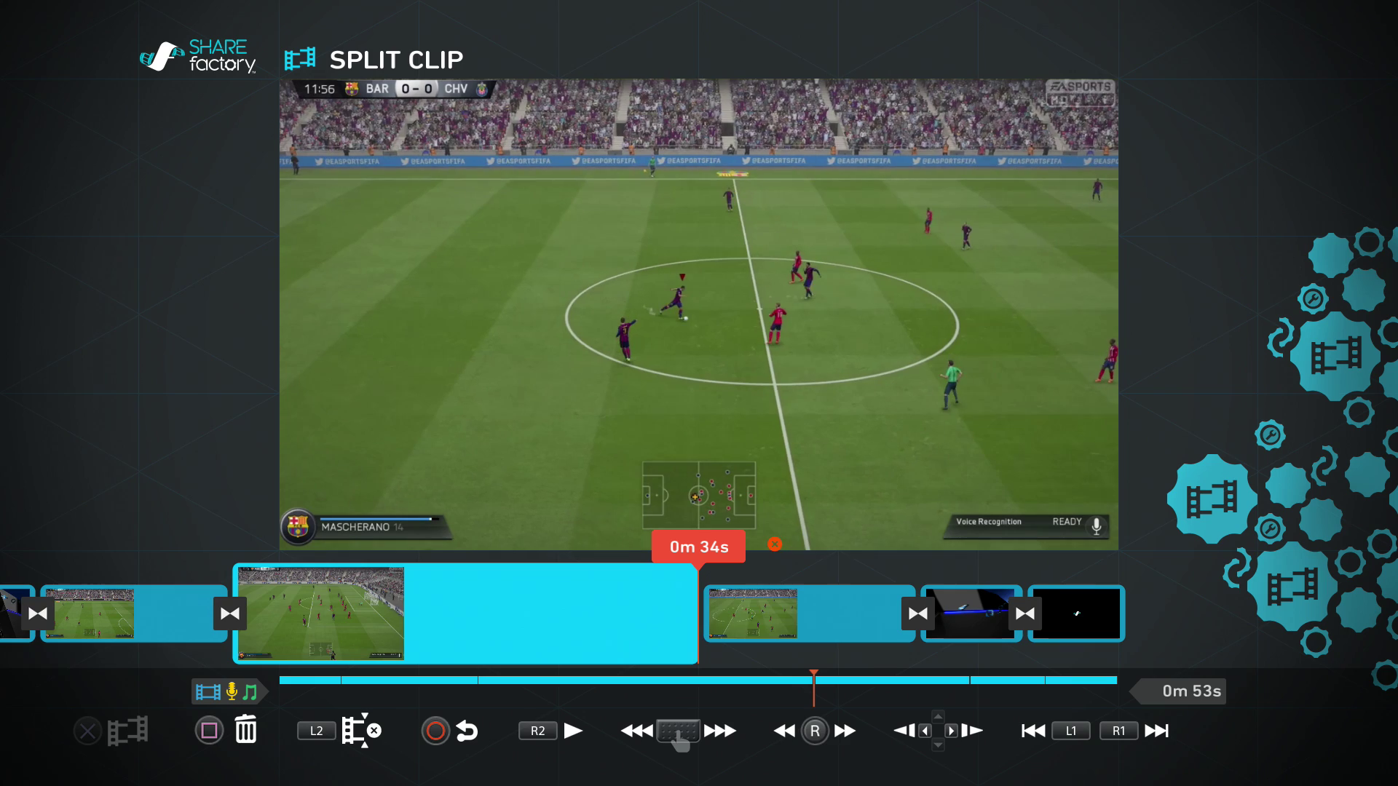
# Scrub around the new cut and through the portion before it to examine the unwanted footage
pyautogui.press('Right')
pyautogui.press('Left')
pyautogui.press('Right')
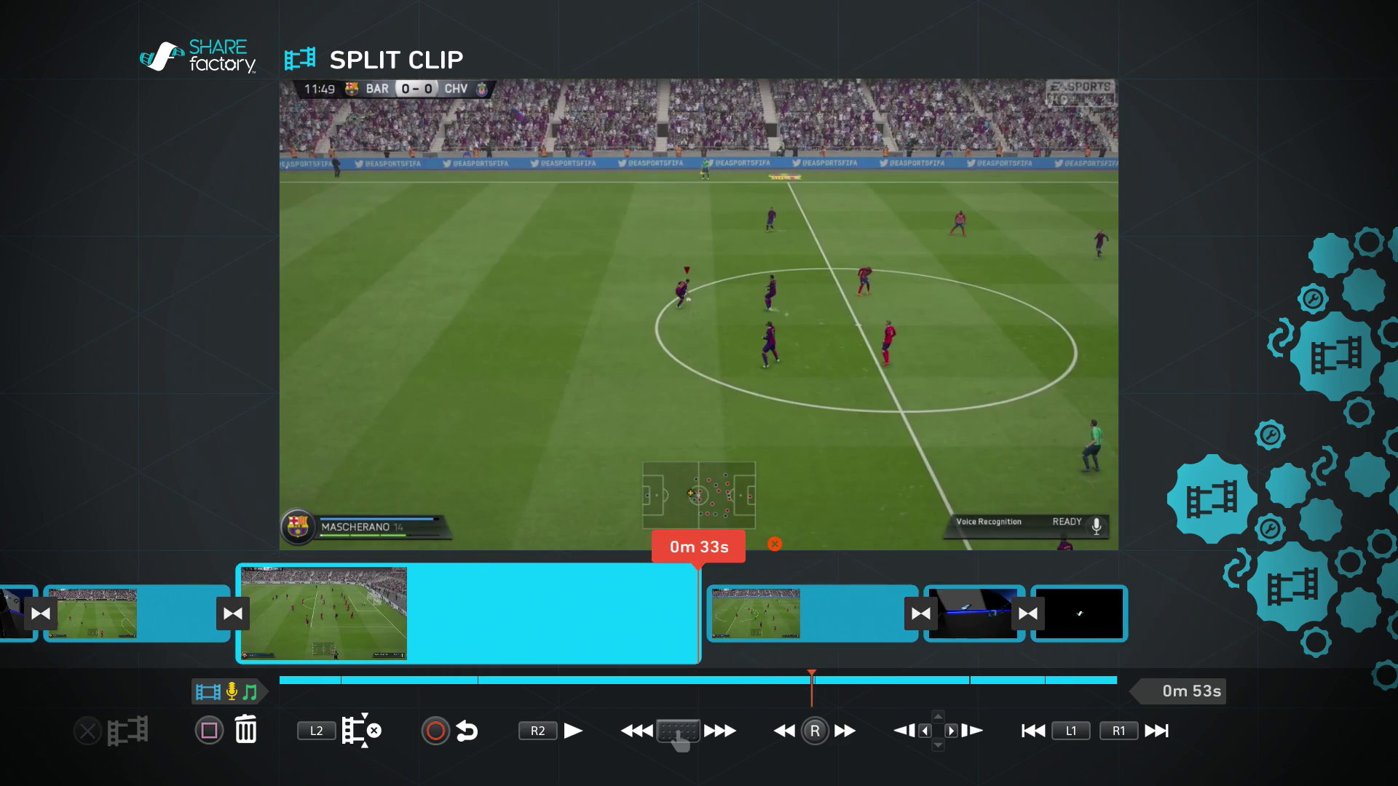
pyautogui.press('Left')
pyautogui.press('Left')
pyautogui.press('Left')
pyautogui.press('Left')
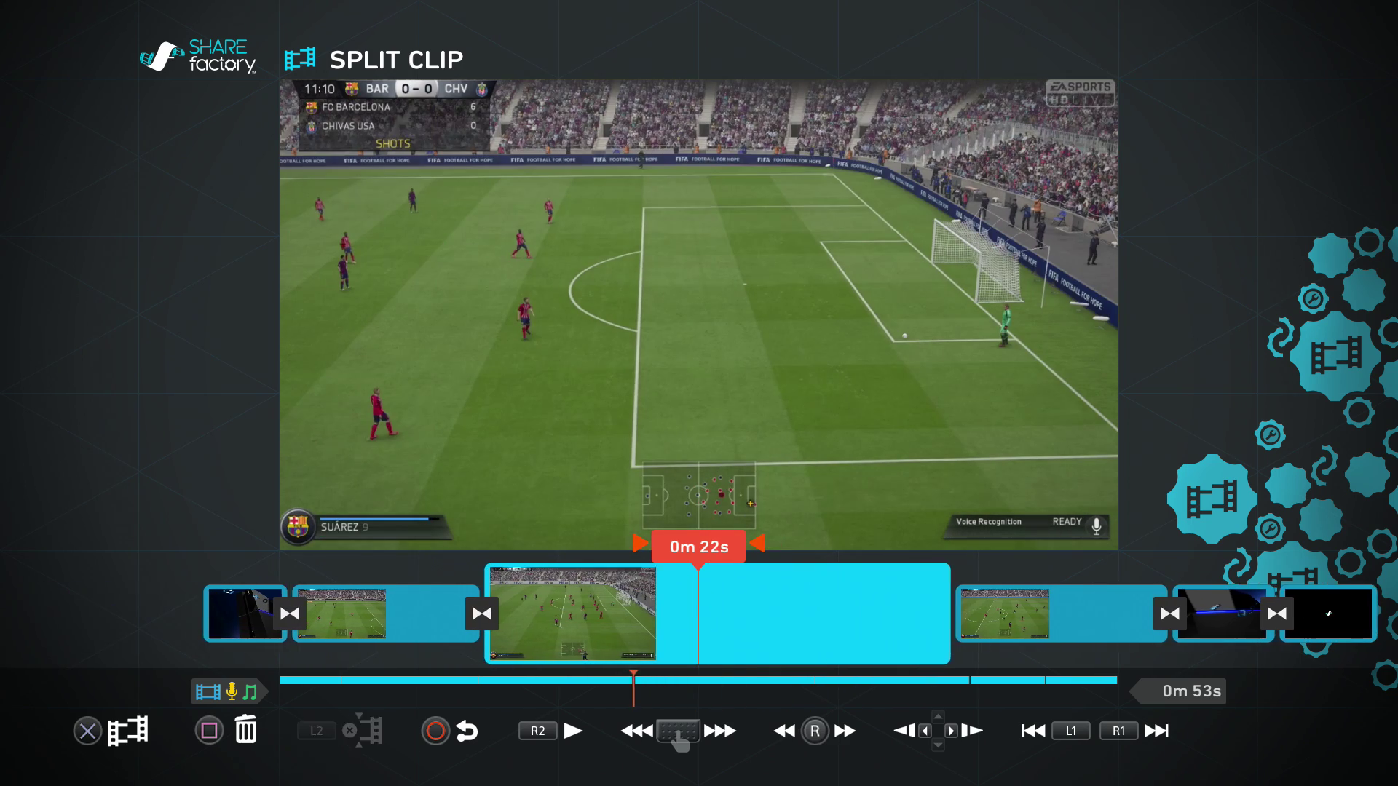
pyautogui.press('Right')
pyautogui.press('Left')
pyautogui.press('Right')
pyautogui.press('Left')
pyautogui.press('Right')
pyautogui.press('Left')
pyautogui.press('Right')
pyautogui.press('Left')
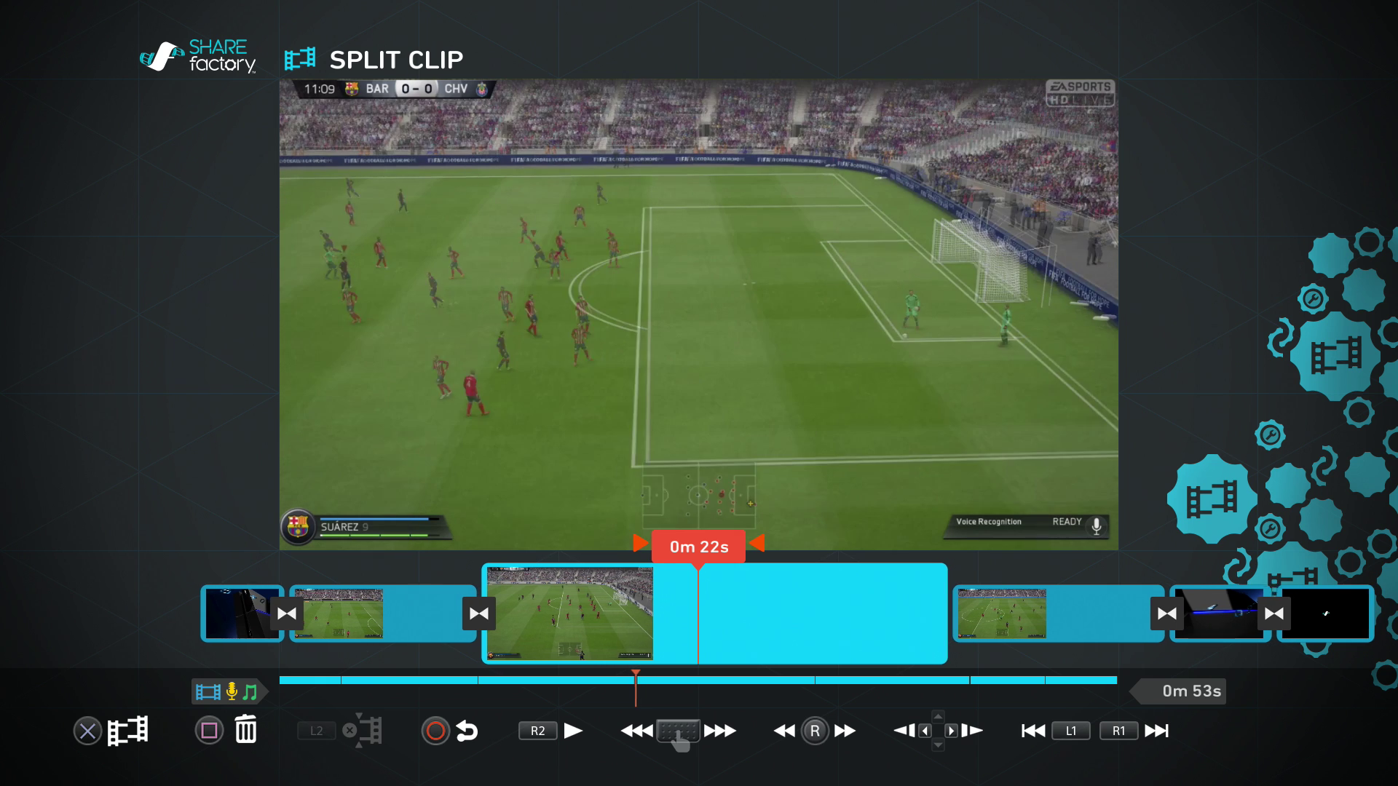
# Delete the portion of the second soccer clip that precedes the split
pyautogui.press('Right')
pyautogui.press('Delete')
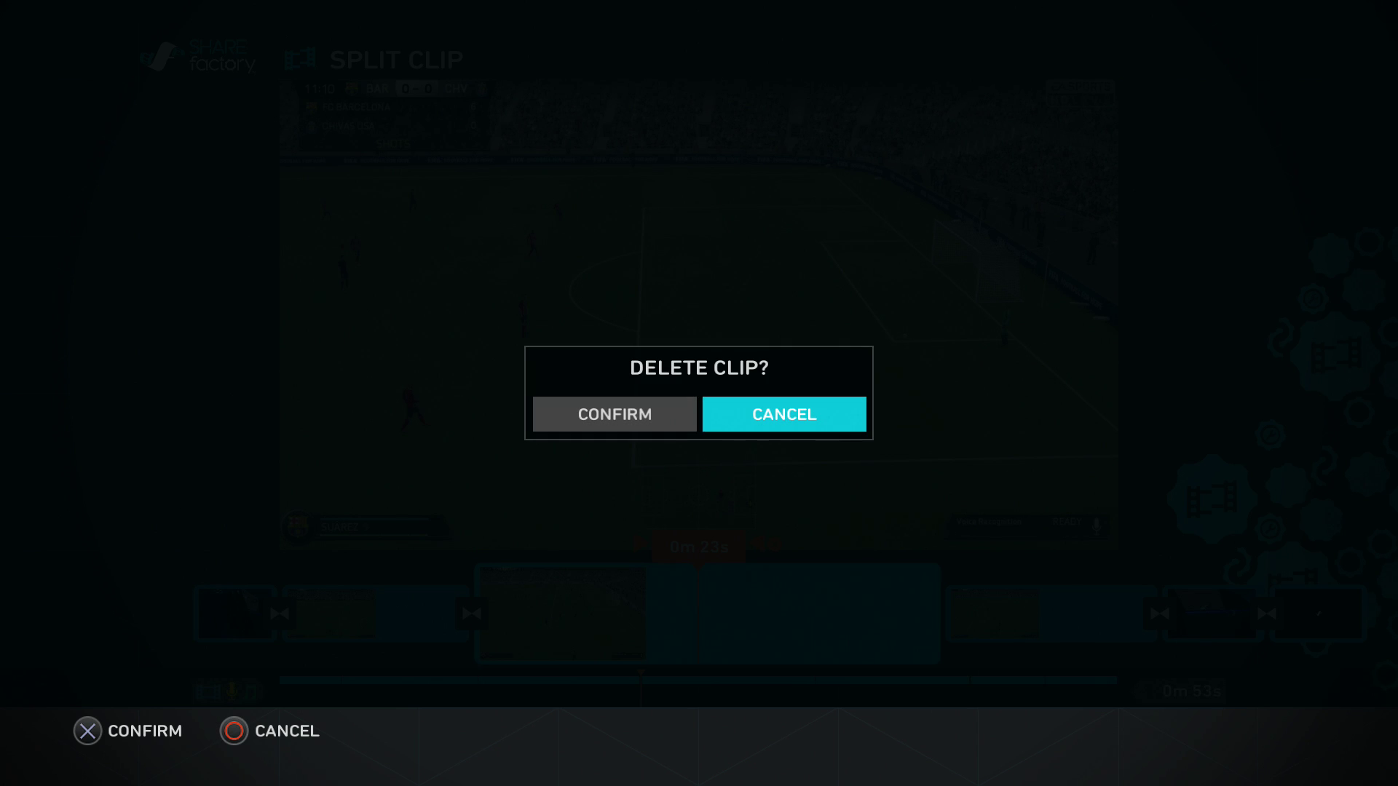
pyautogui.press('Left')
pyautogui.press('Return')
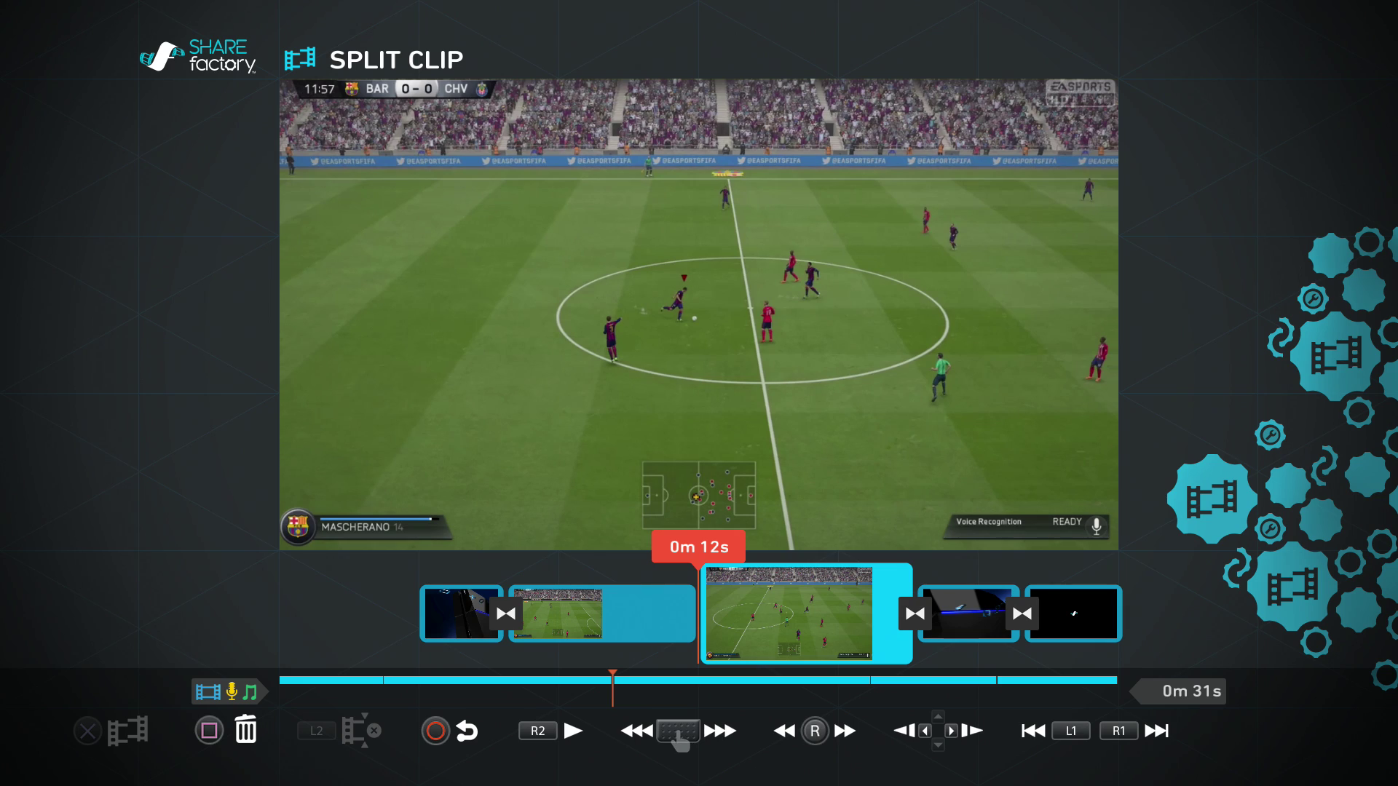
# Play the remaining goal footage, then replay from the end of the first soccer clip to review the cut
pyautogui.press('space')
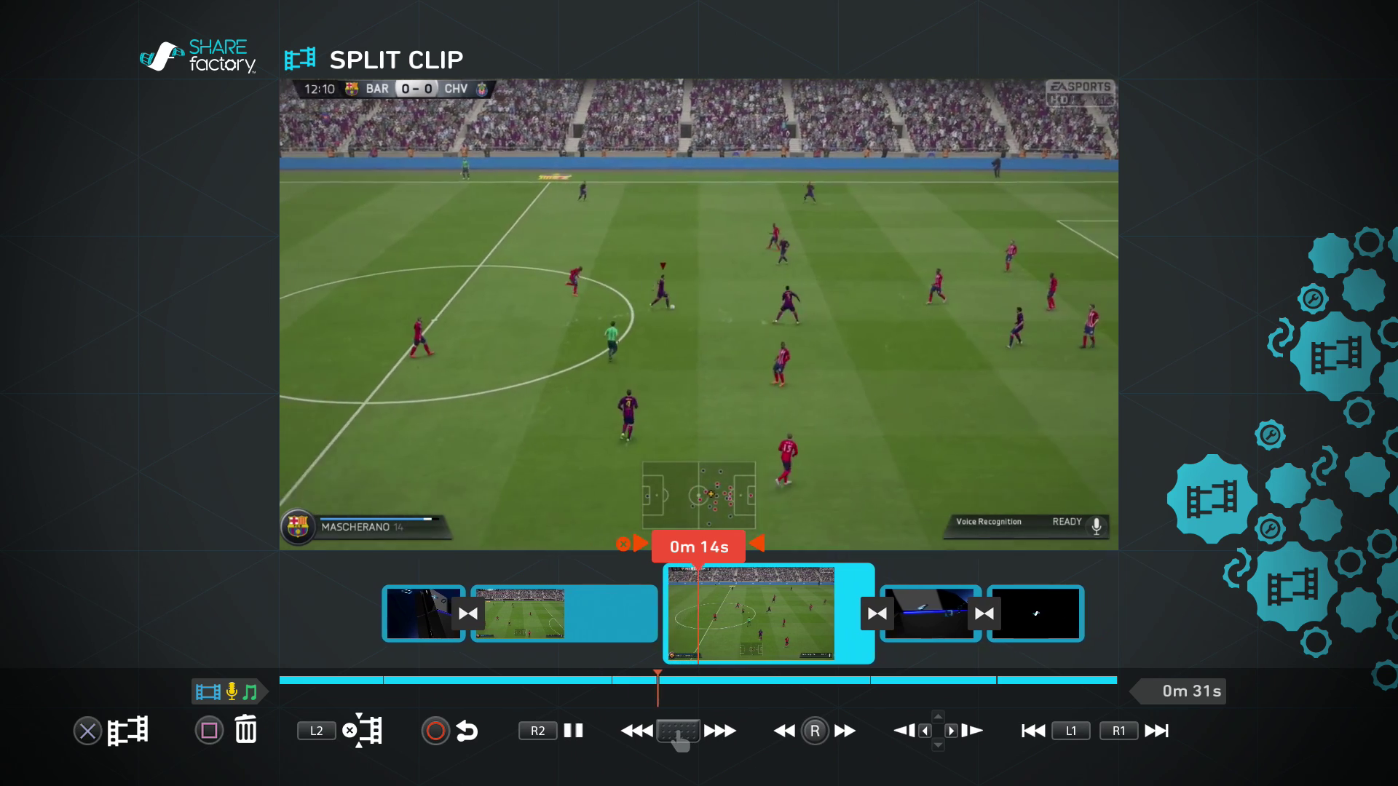
pyautogui.press('space')
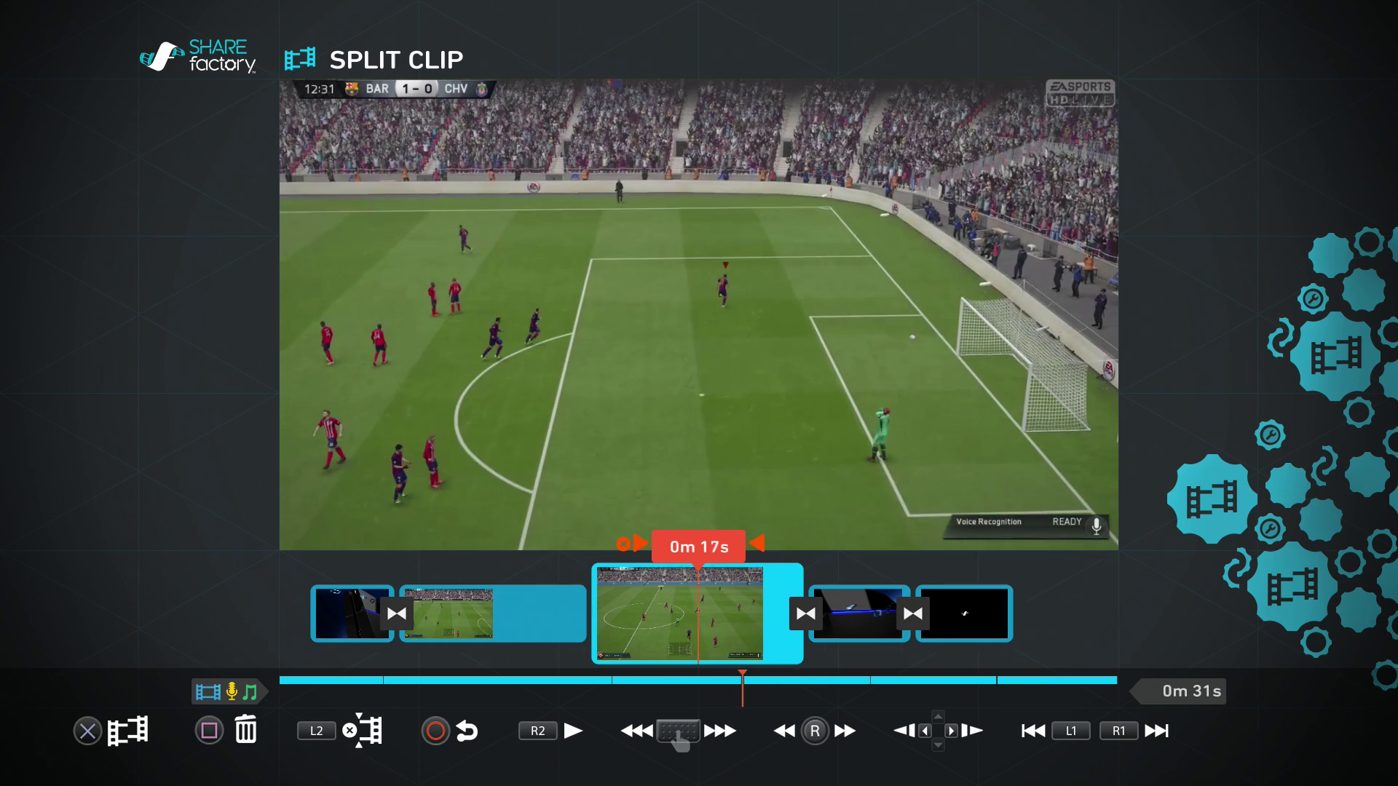
pyautogui.press('Left')
pyautogui.press('Left')
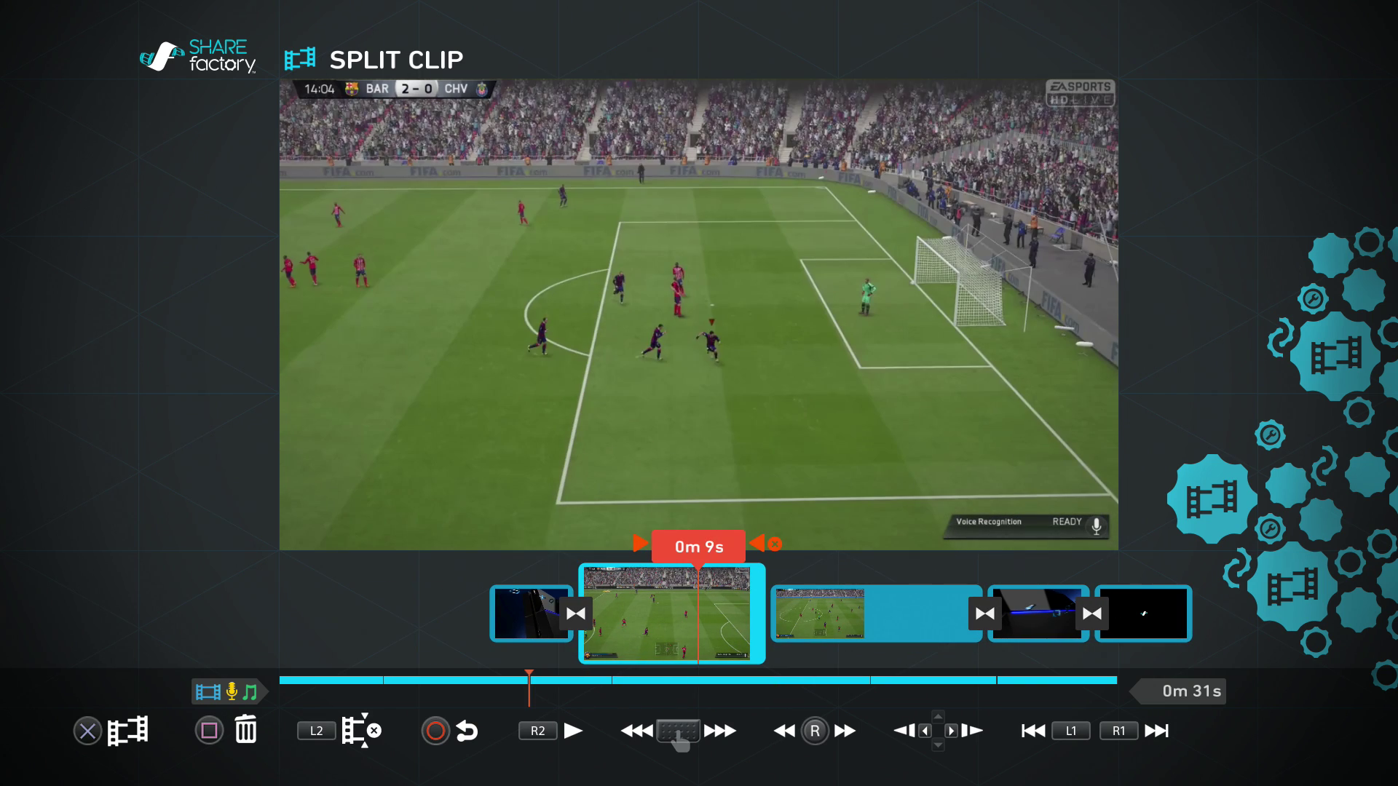
pyautogui.press('space')
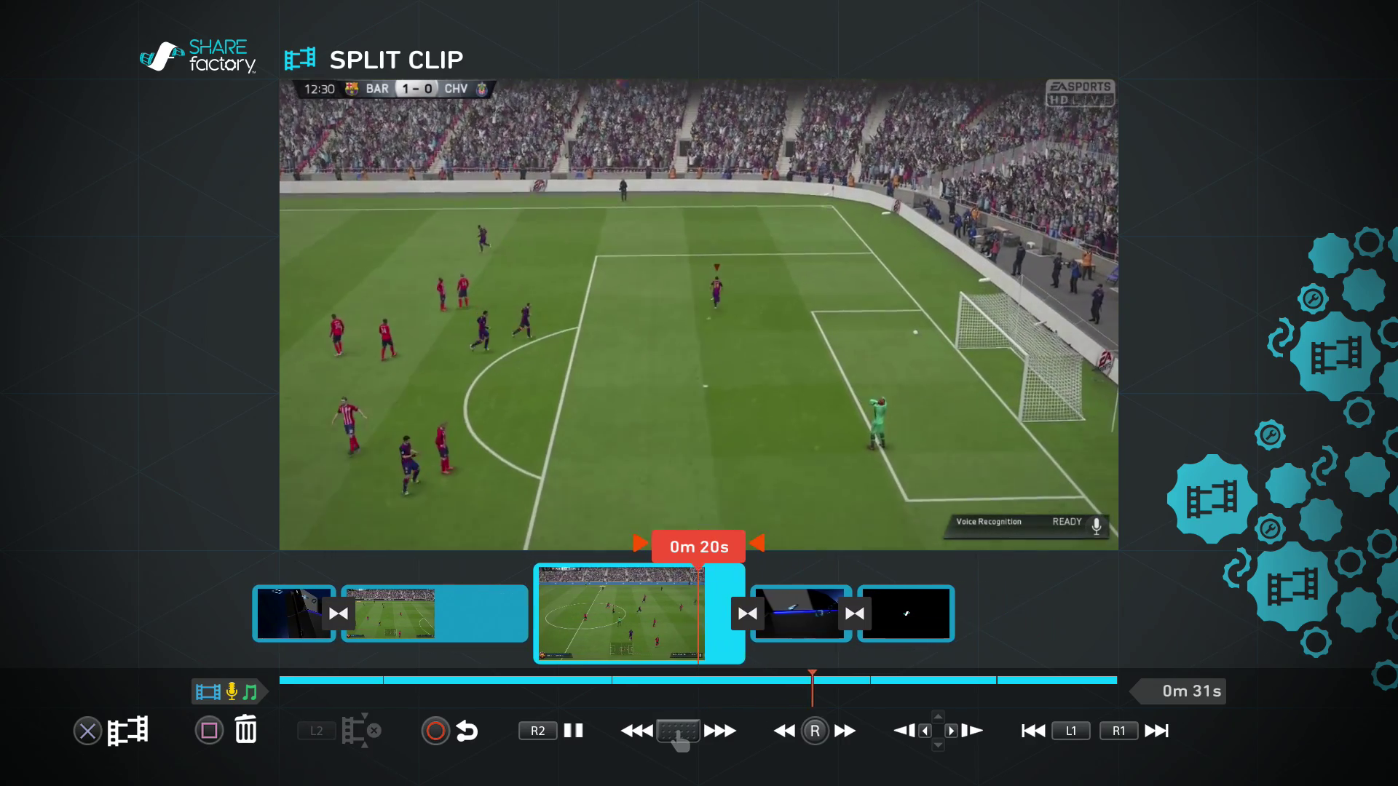
# Split the remaining second soccer clip at about 0m 20s, just after the goal is scored
pyautogui.press('Left')
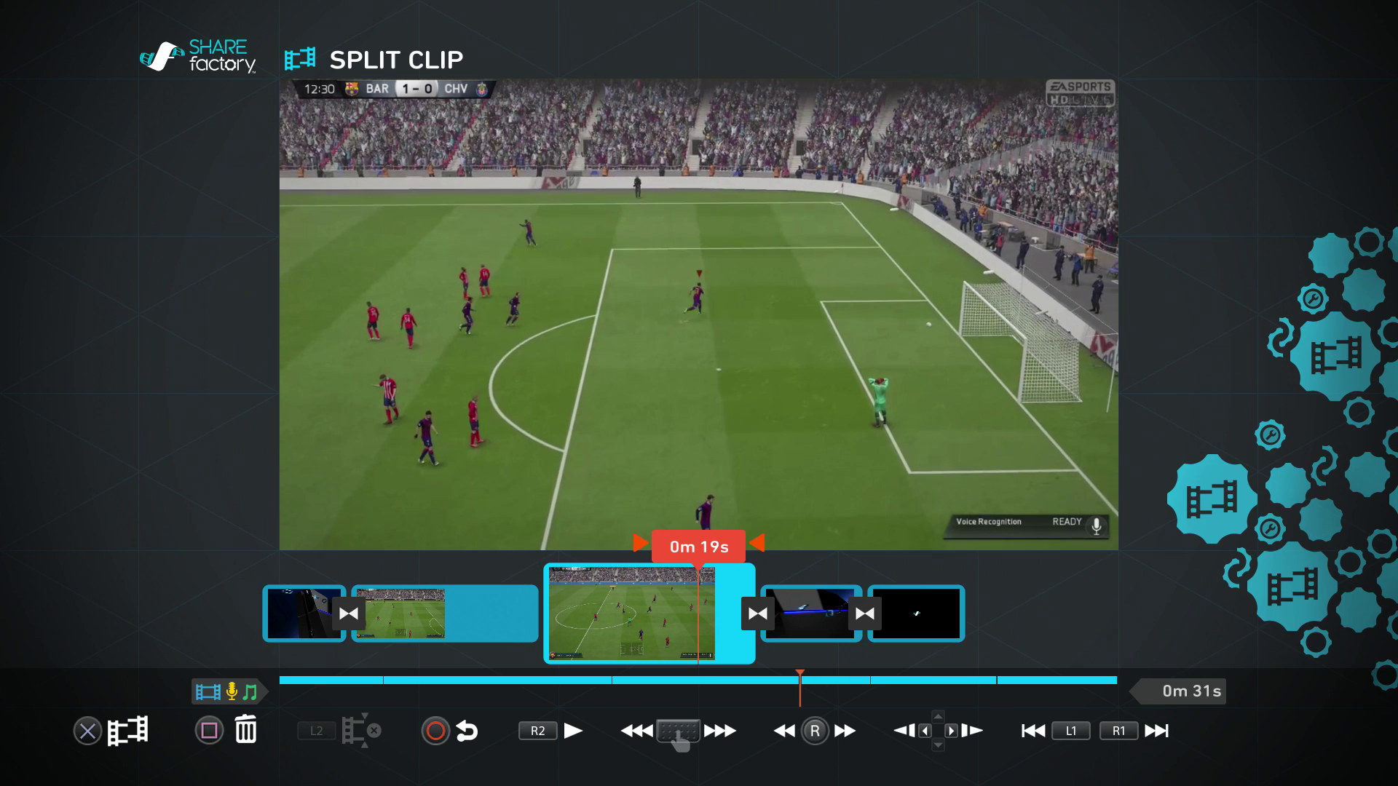
pyautogui.press('space')
pyautogui.press('space')
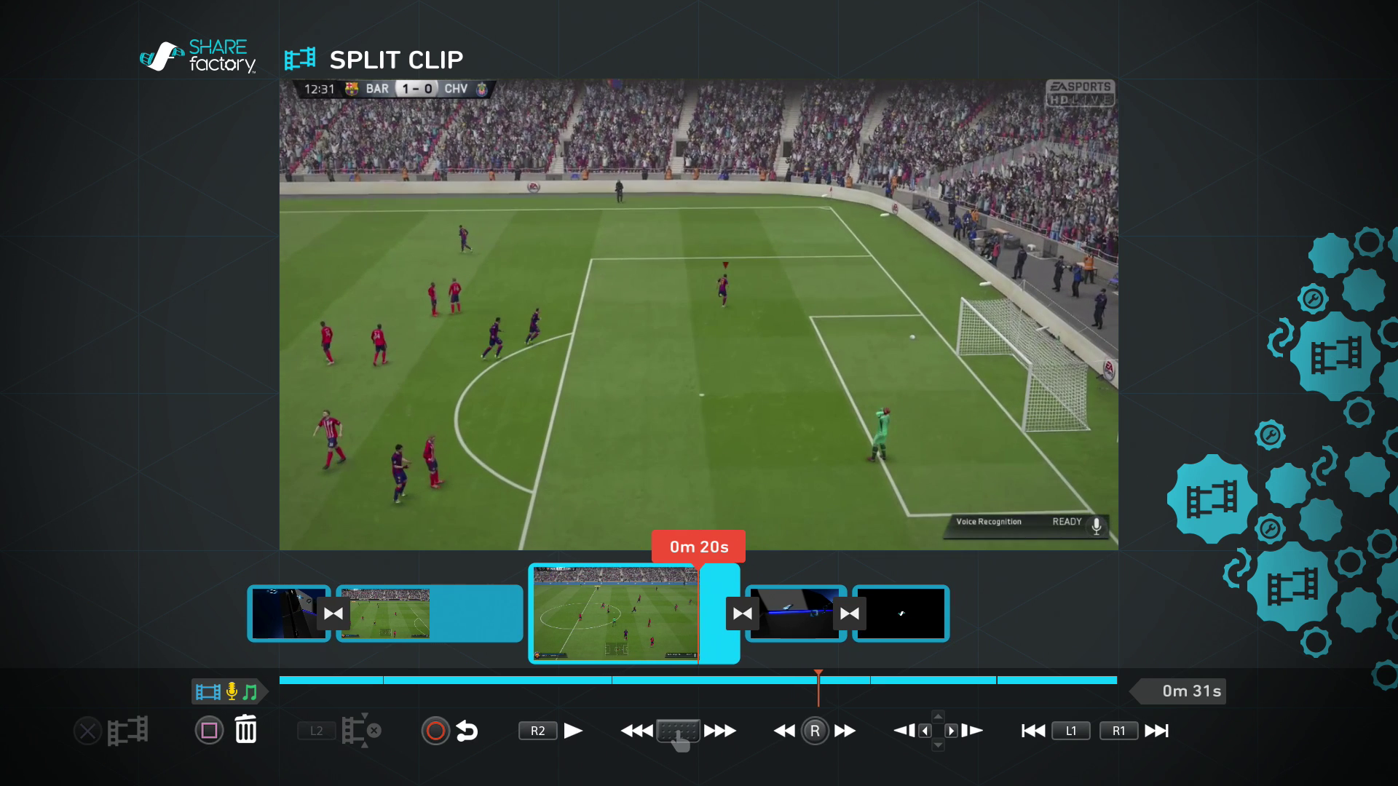
pyautogui.press('Left')
pyautogui.press('space')
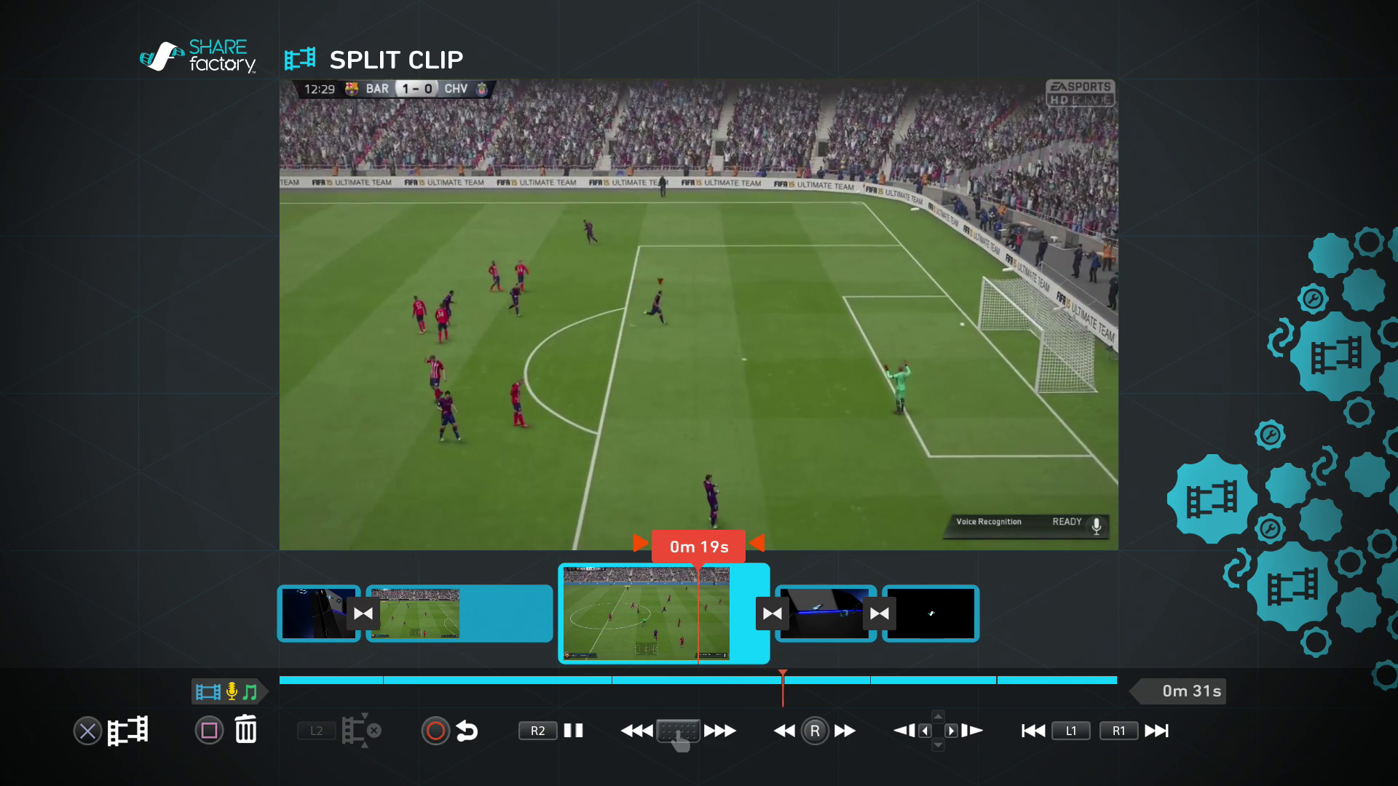
pyautogui.press('space')
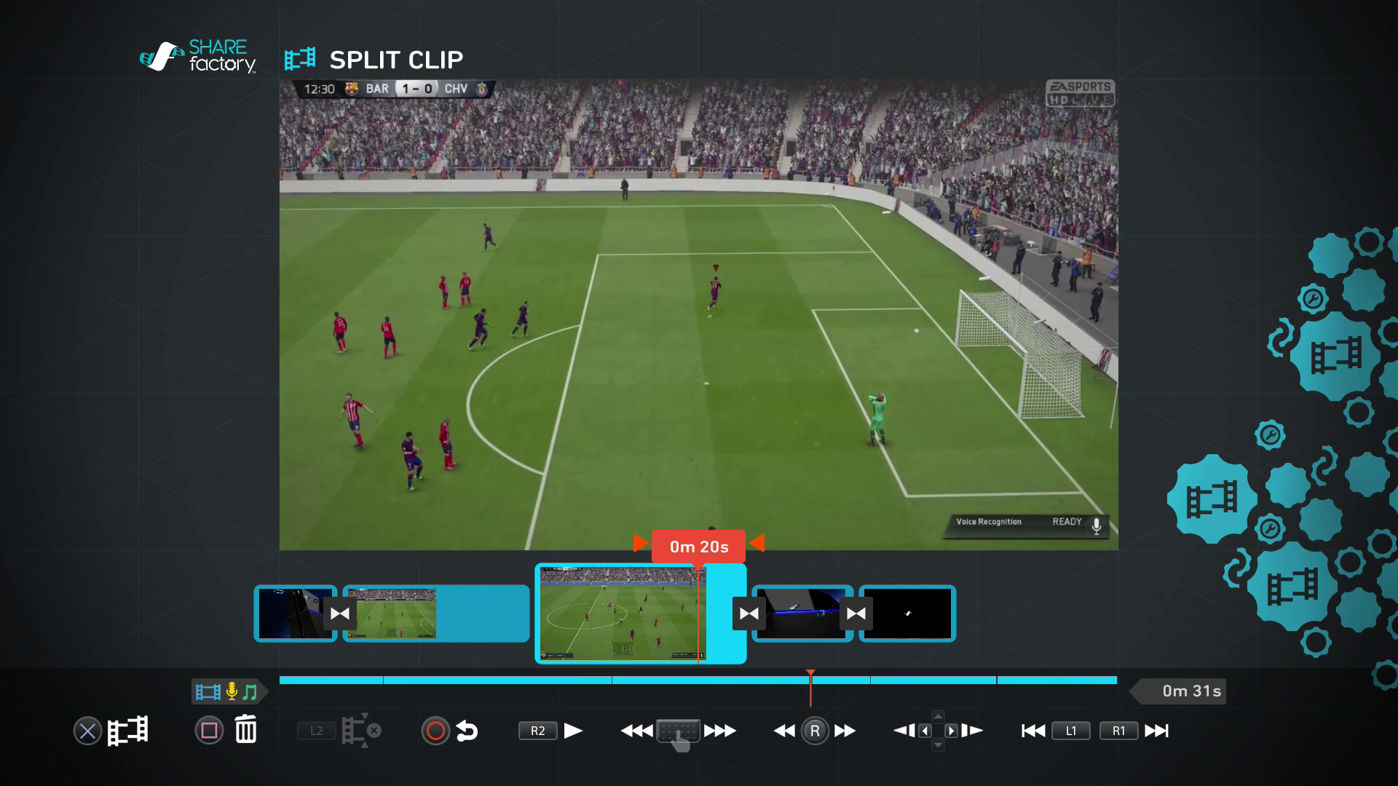
pyautogui.press('Return')
pyautogui.press('Left')
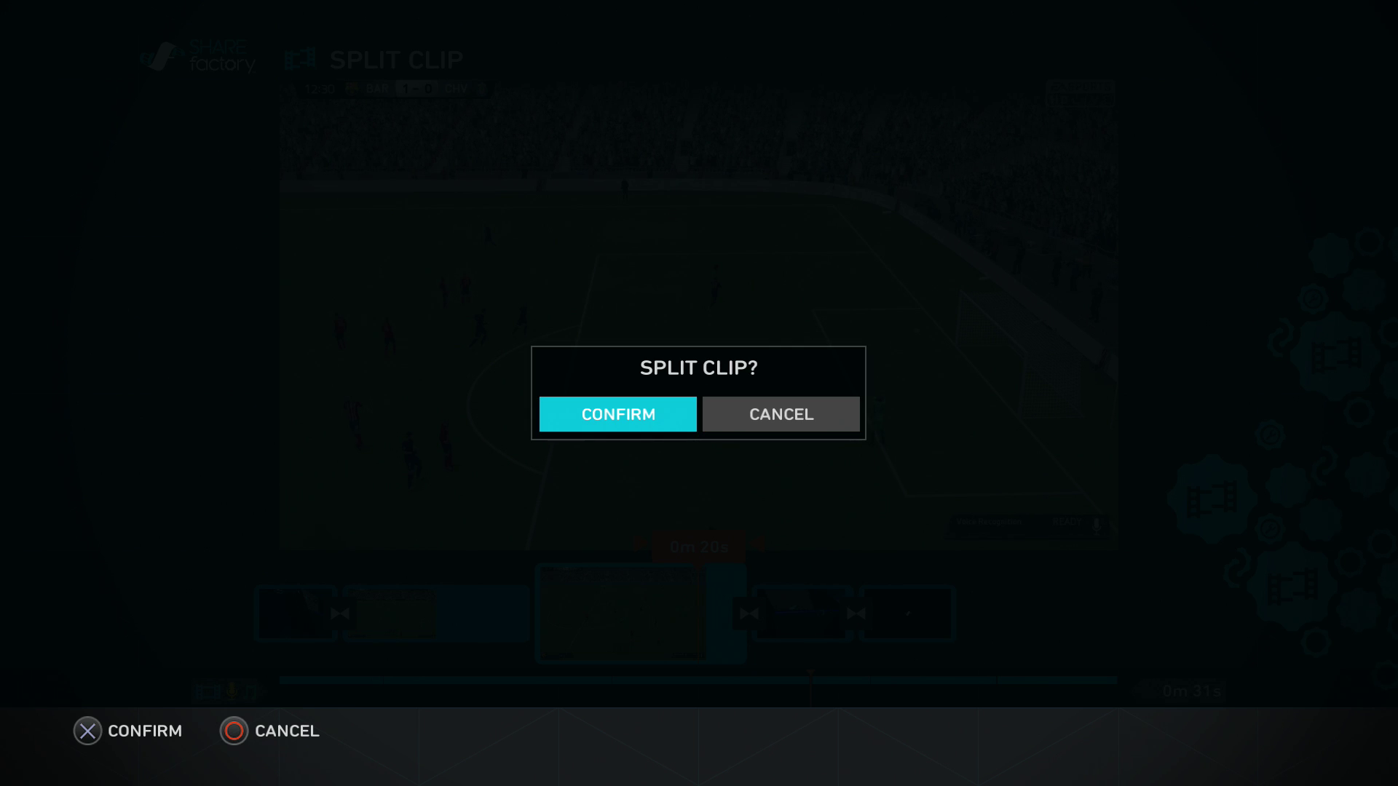
pyautogui.press('Return')
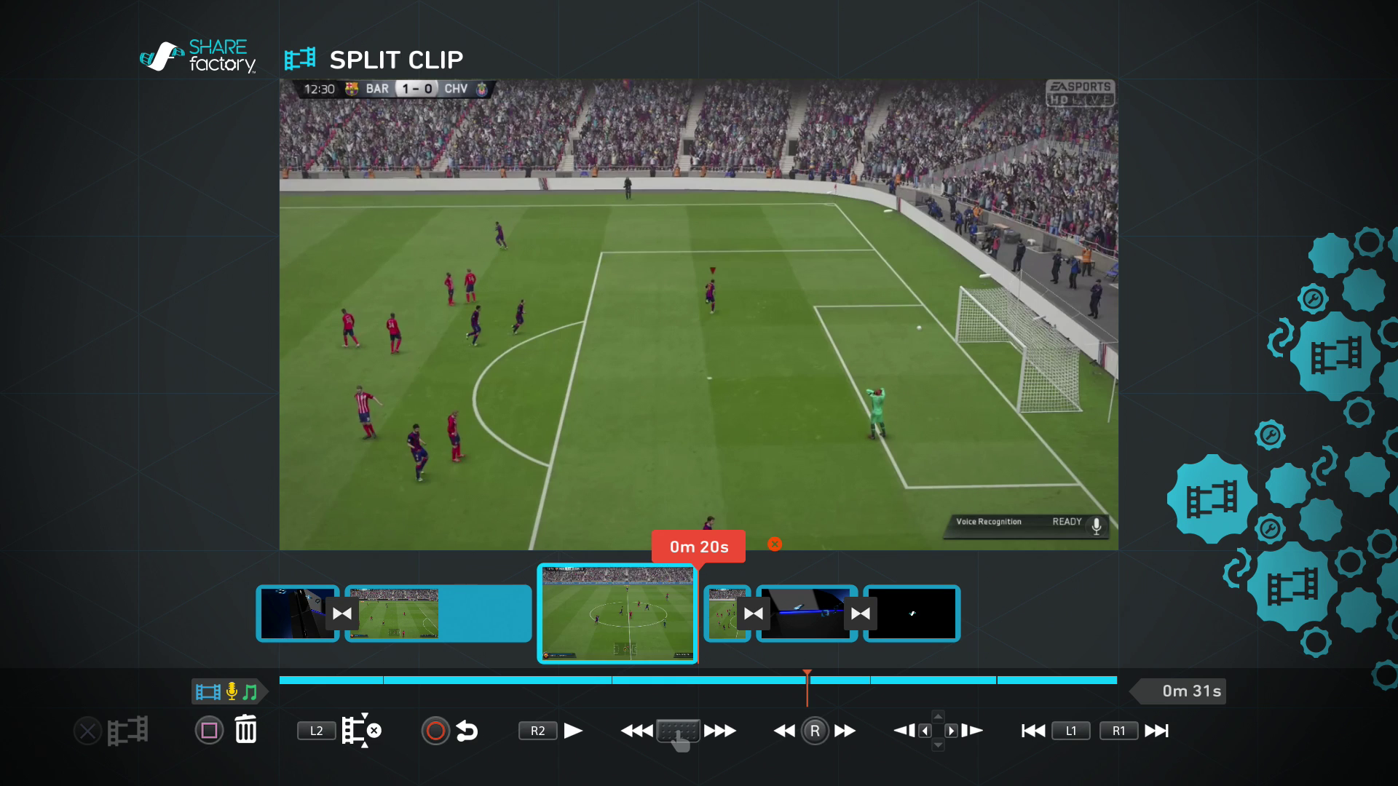
# Delete the short leftover portion after the goal and scrub across the join with the closing theme clip
pyautogui.press('Right')
pyautogui.press('Right')
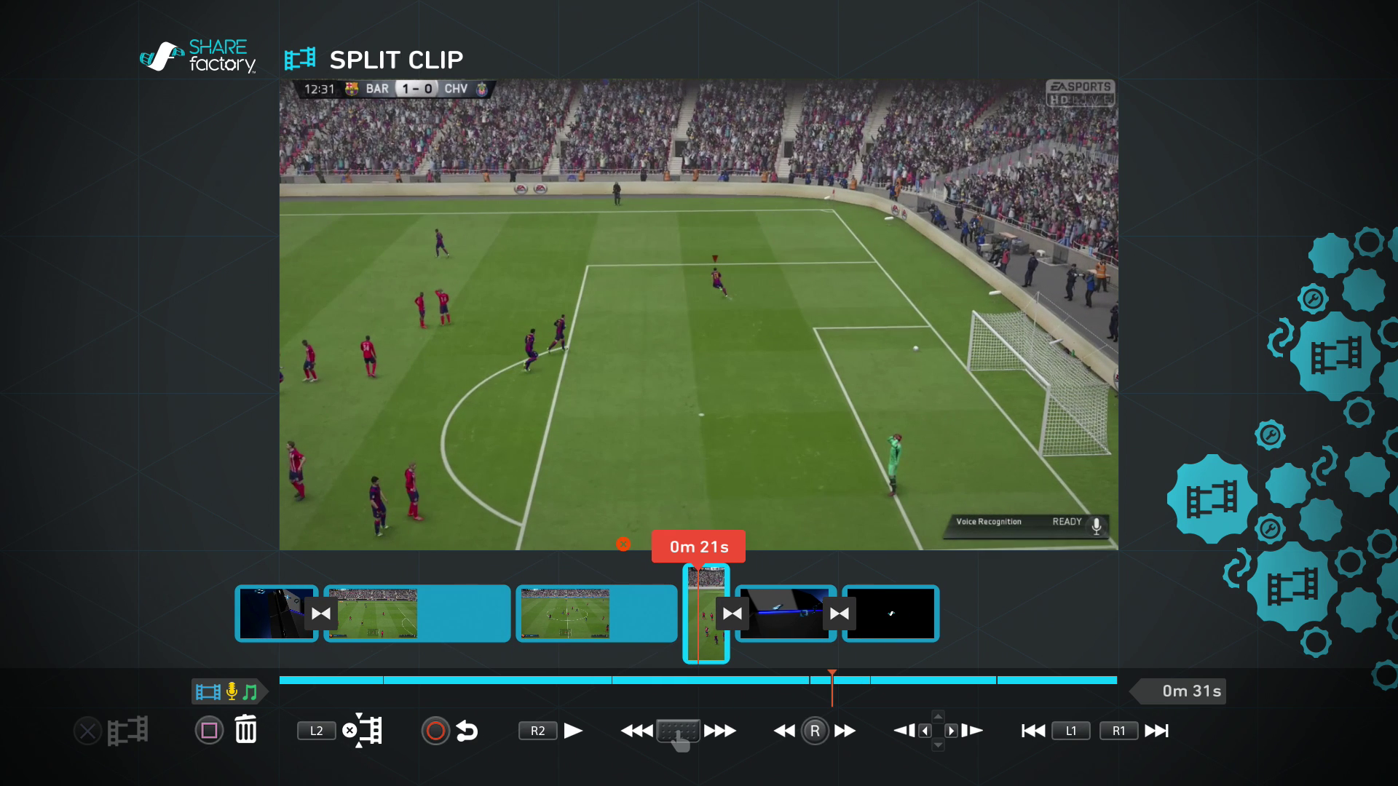
pyautogui.press('Right')
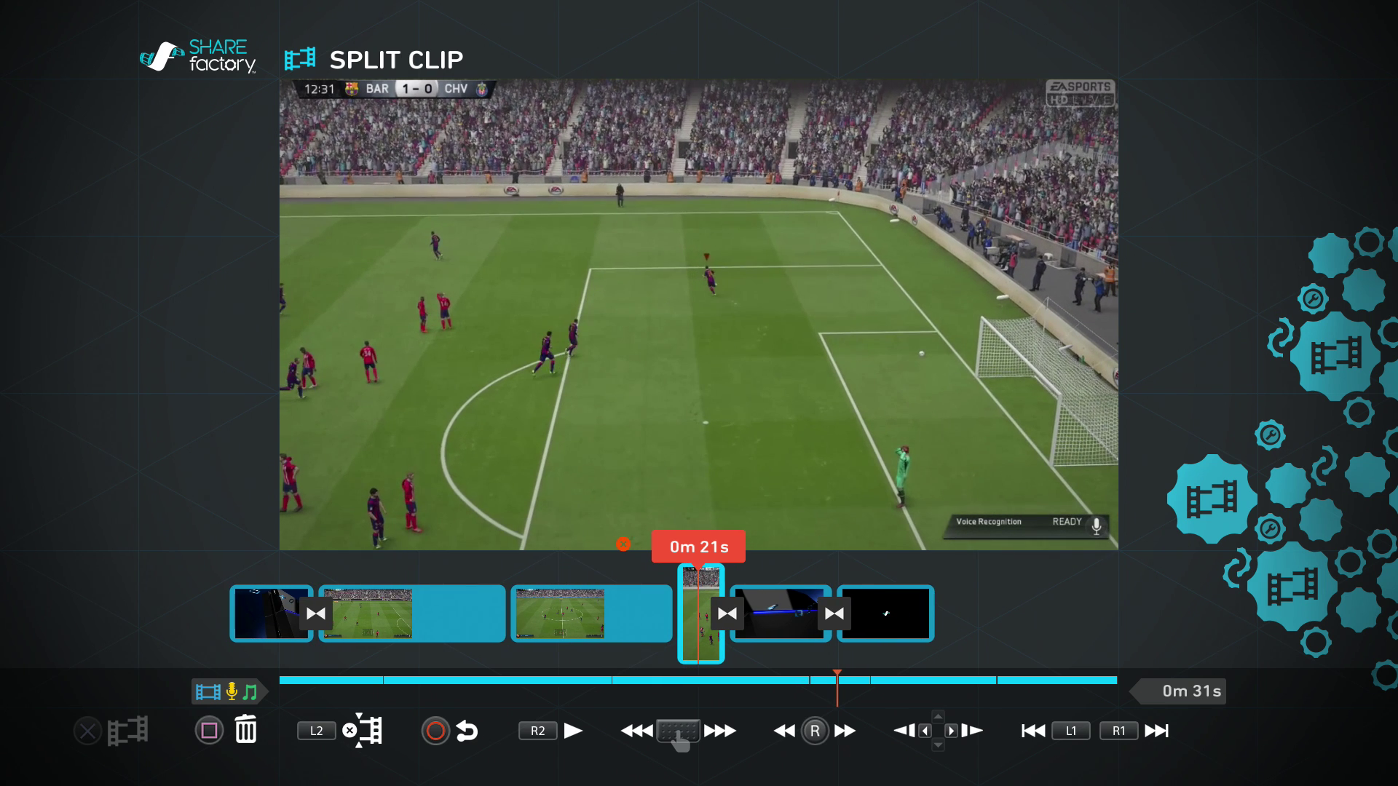
pyautogui.press('Delete')
pyautogui.press('Left')
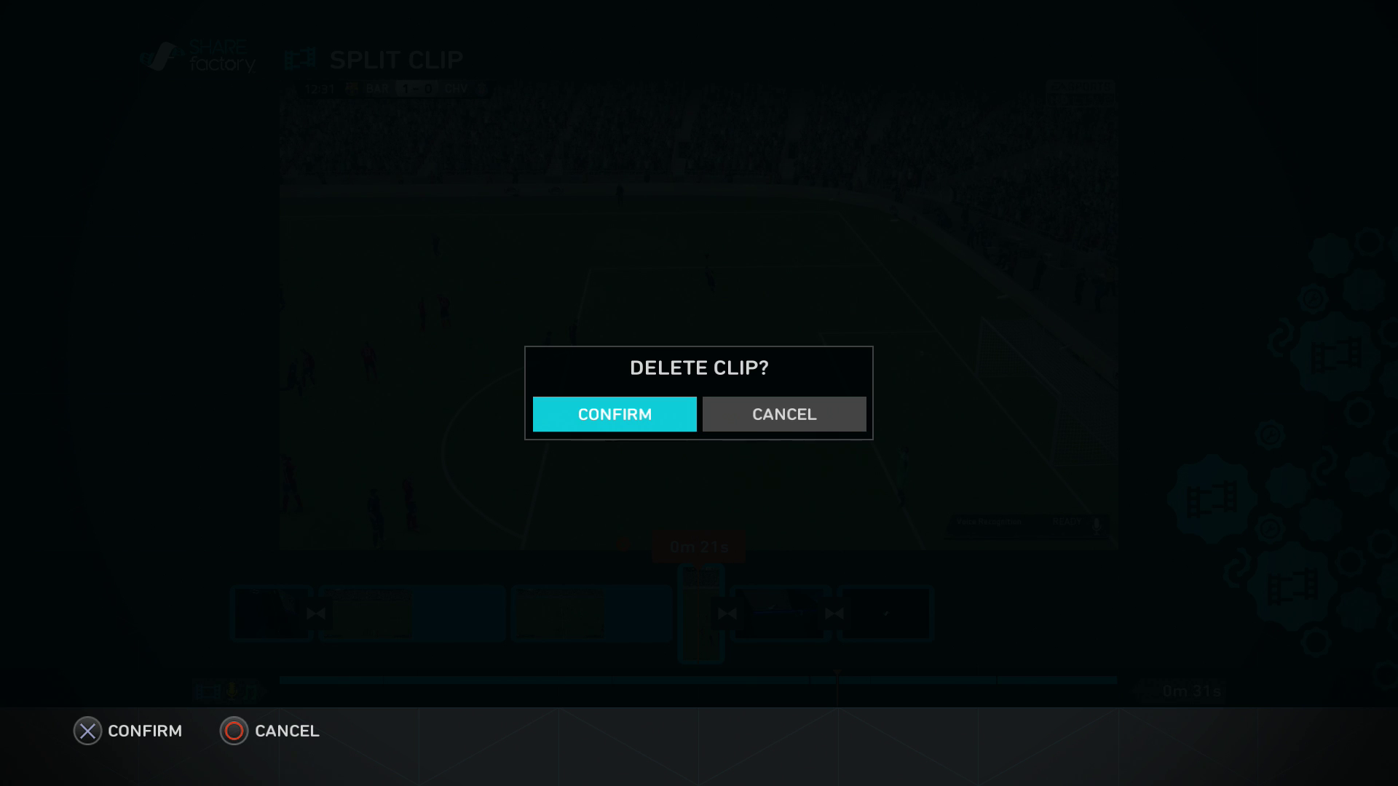
pyautogui.press('Return')
pyautogui.press('Left')
pyautogui.press('Right')
pyautogui.press('Left')
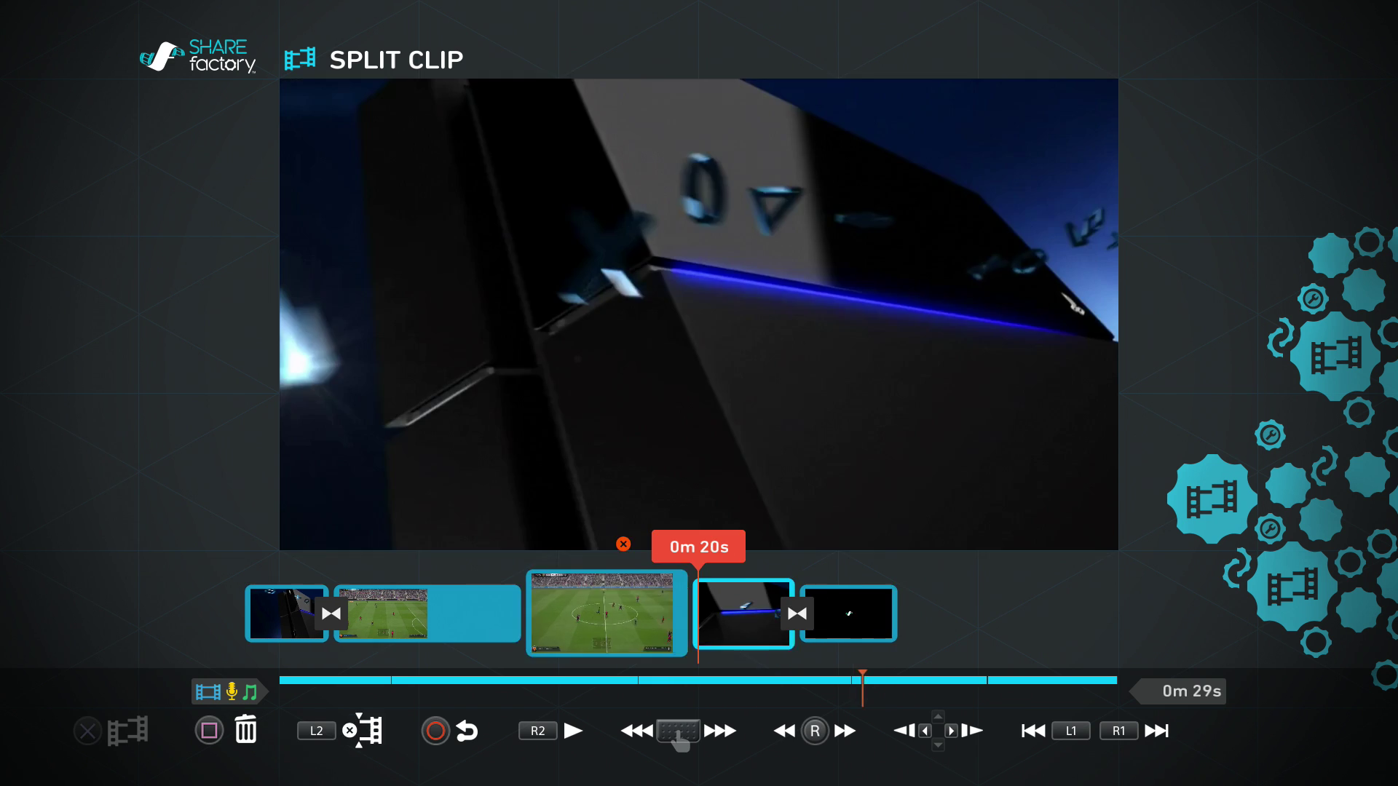